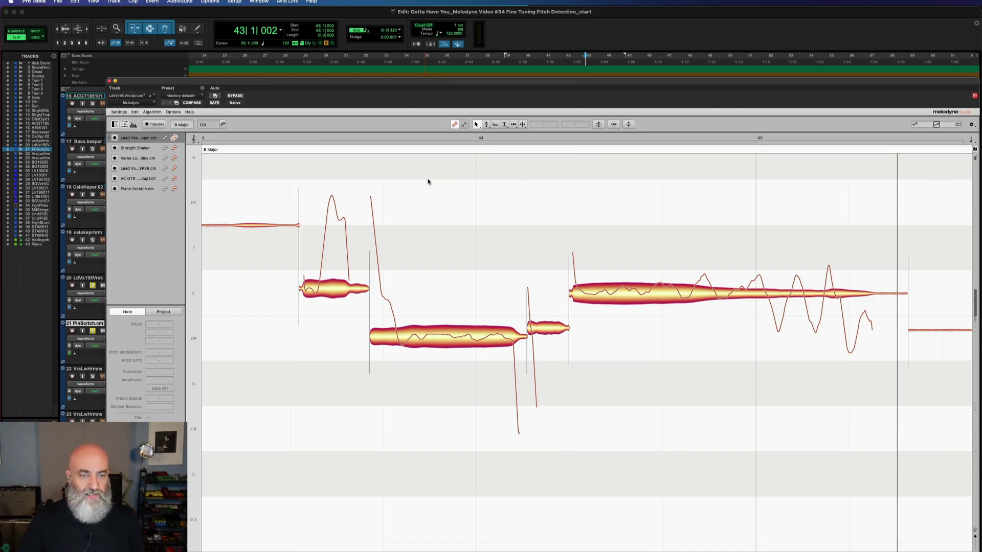
# Play back the lead vocal phrase leading into bars 44 and 45.
pyautogui.press('space')
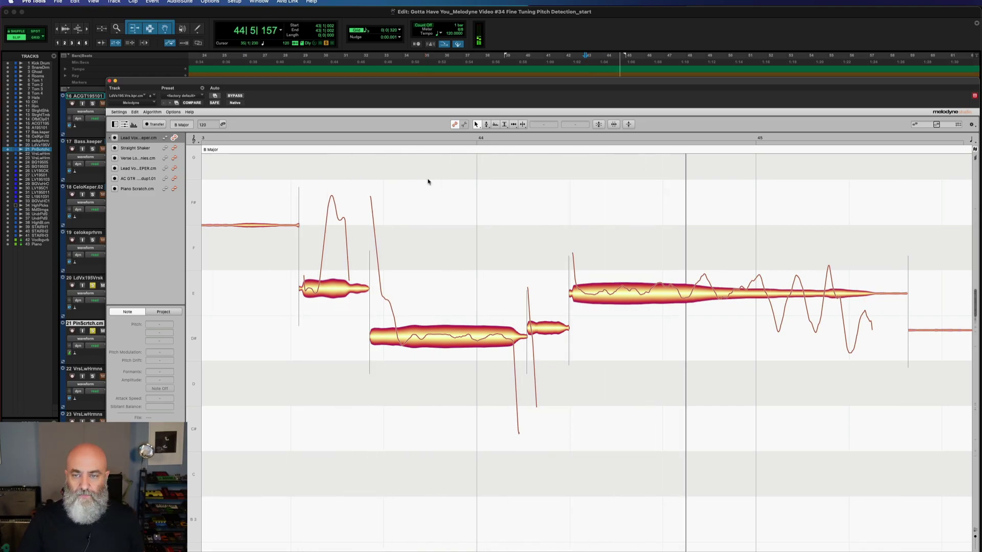
pyautogui.press('space')
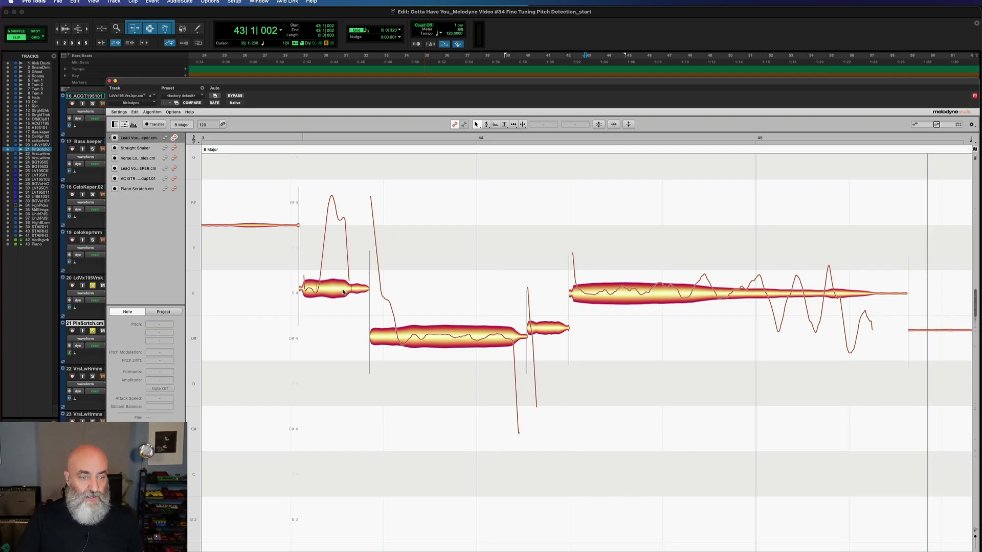
# Enable Sibilant Handling in Note Assignment Mode with the E 4 note before bar 44 selected, and play back the phrase.
pyautogui.click(339, 292)
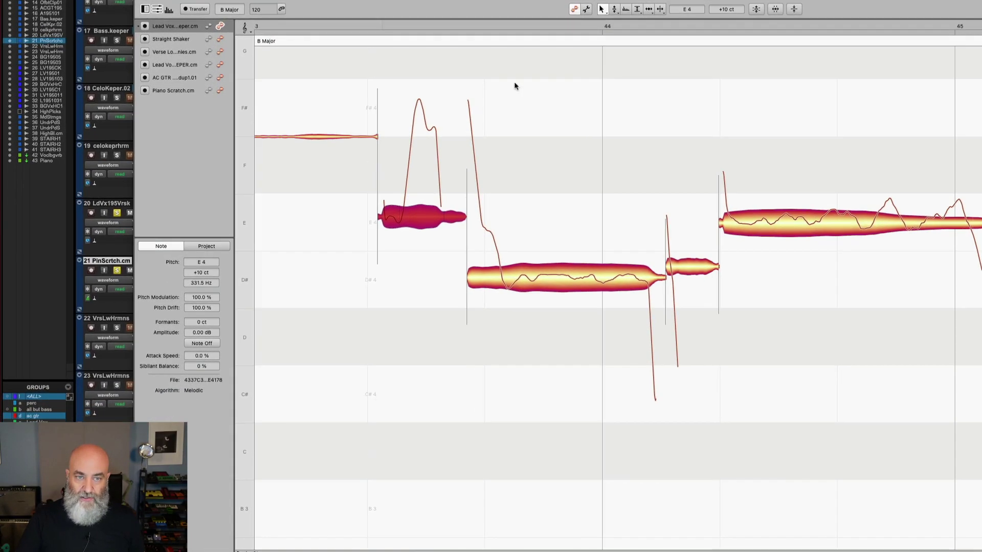
pyautogui.click(583, 11)
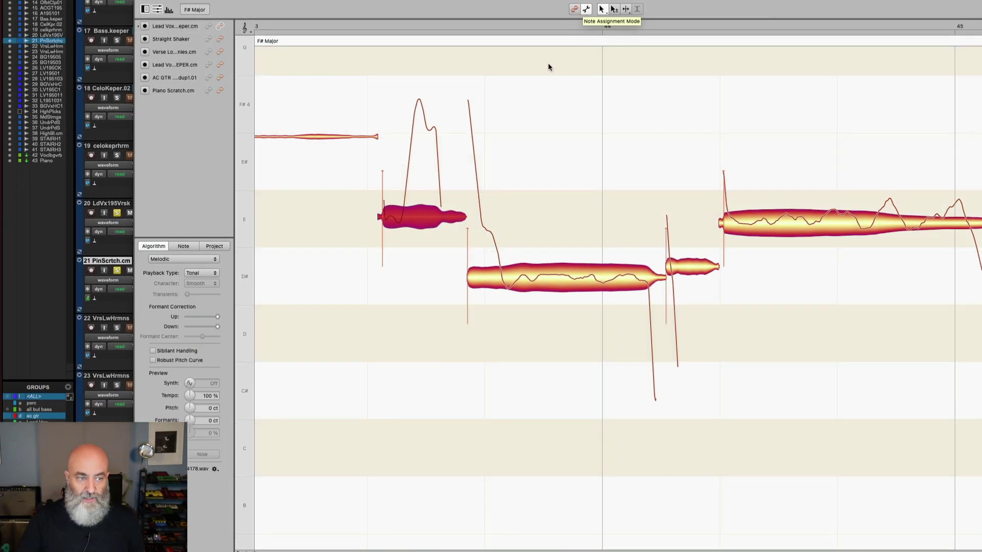
pyautogui.click(153, 352)
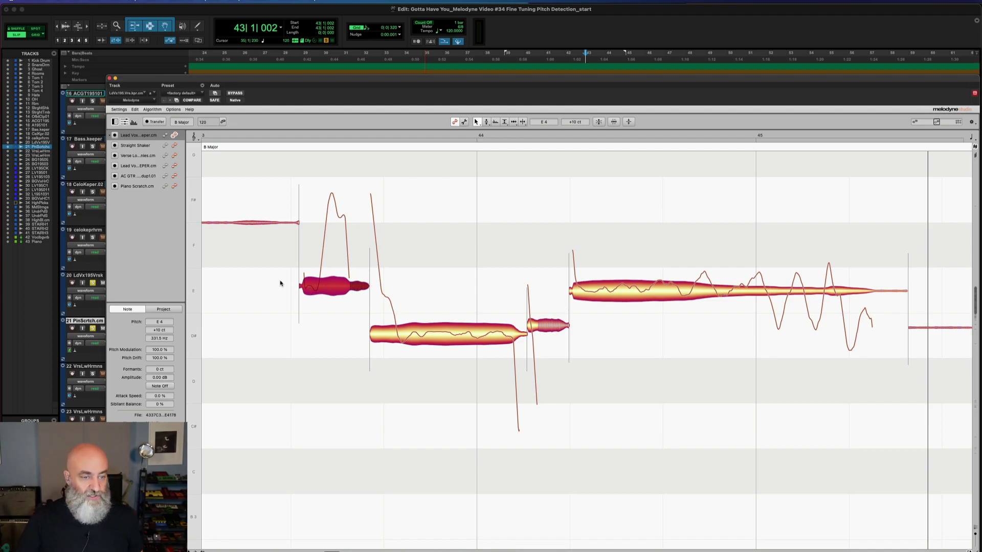
pyautogui.press('space')
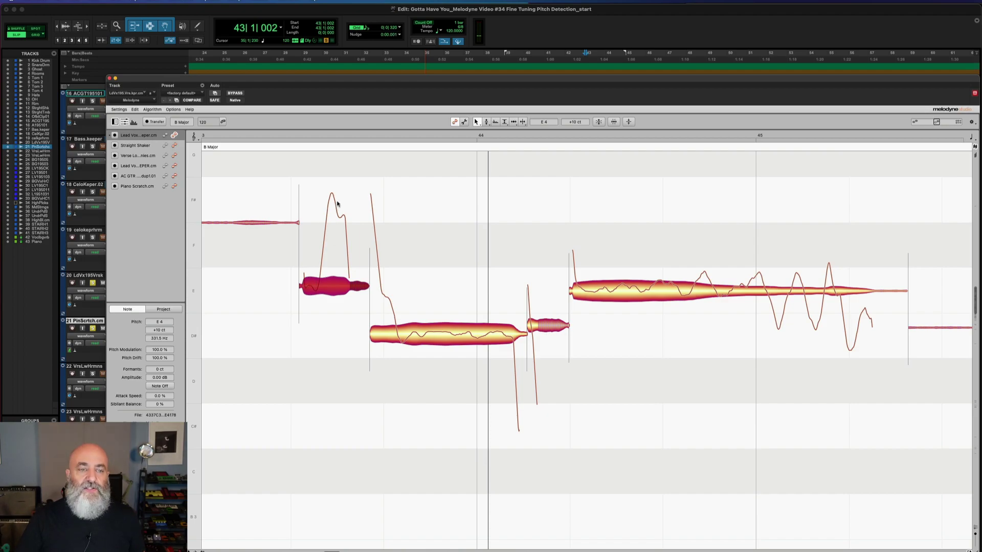
# Try to split the E 4 note before bar 44 where its pitch curve rises, adjust the separation, and remove it.
pyautogui.rightClick(332, 287)
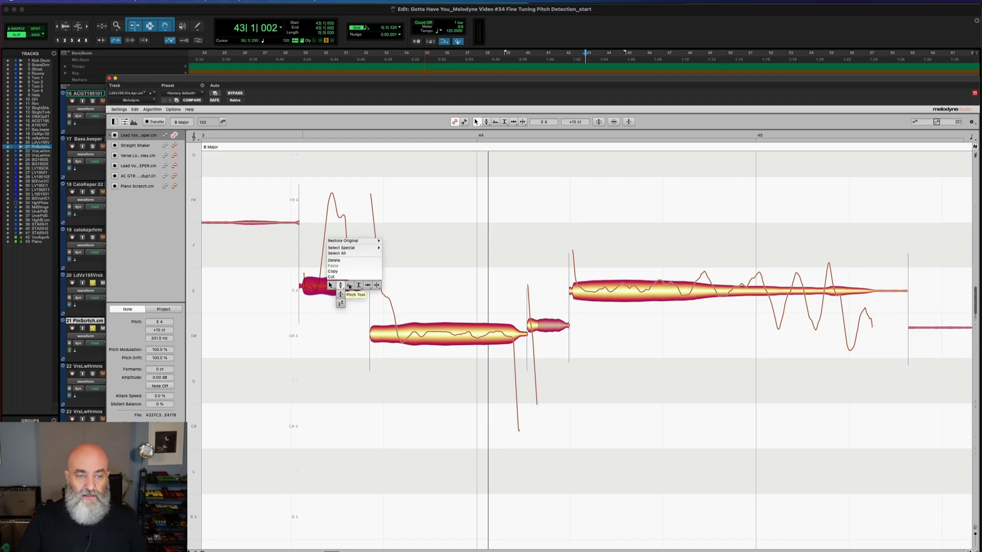
pyautogui.click(376, 285)
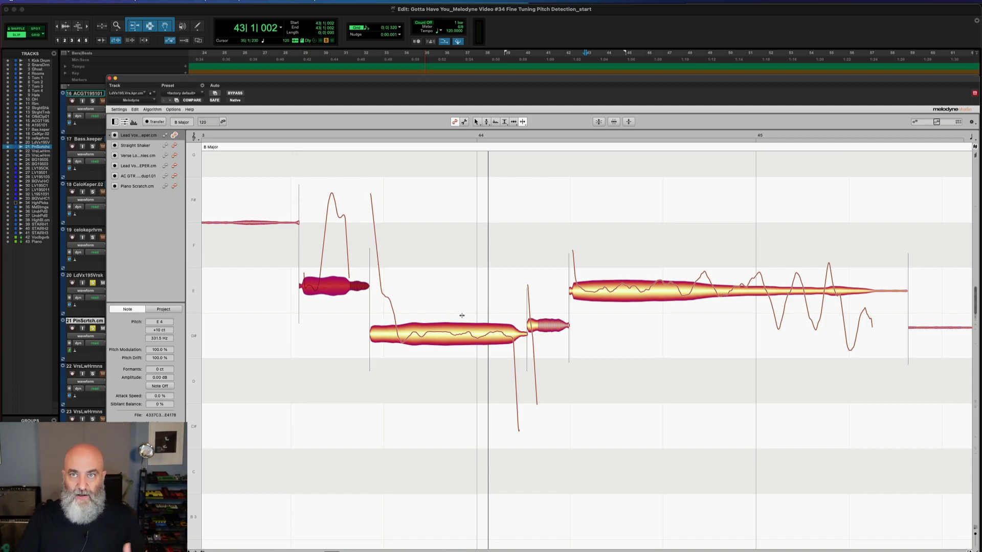
pyautogui.doubleClick(319, 286)
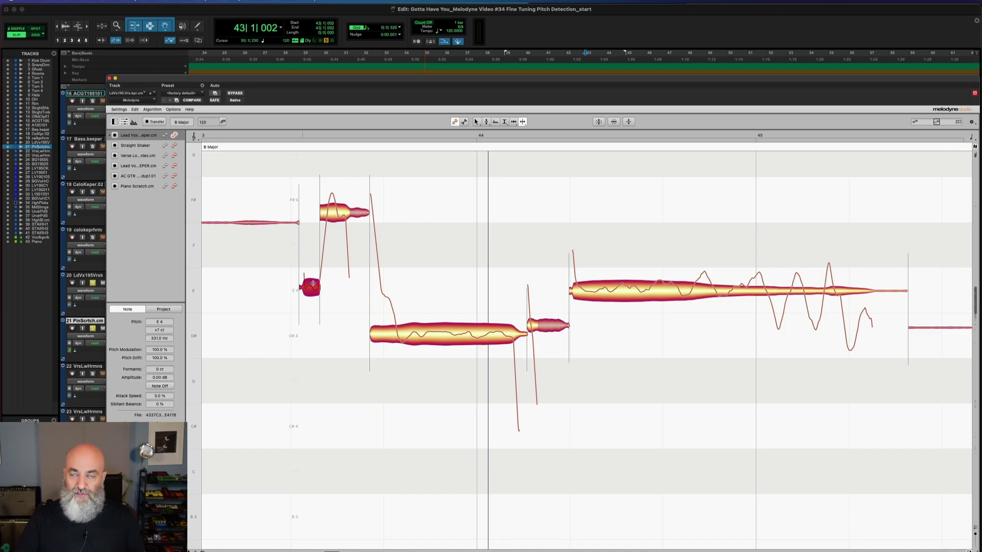
pyautogui.moveTo(319, 283); pyautogui.dragTo(319, 281)
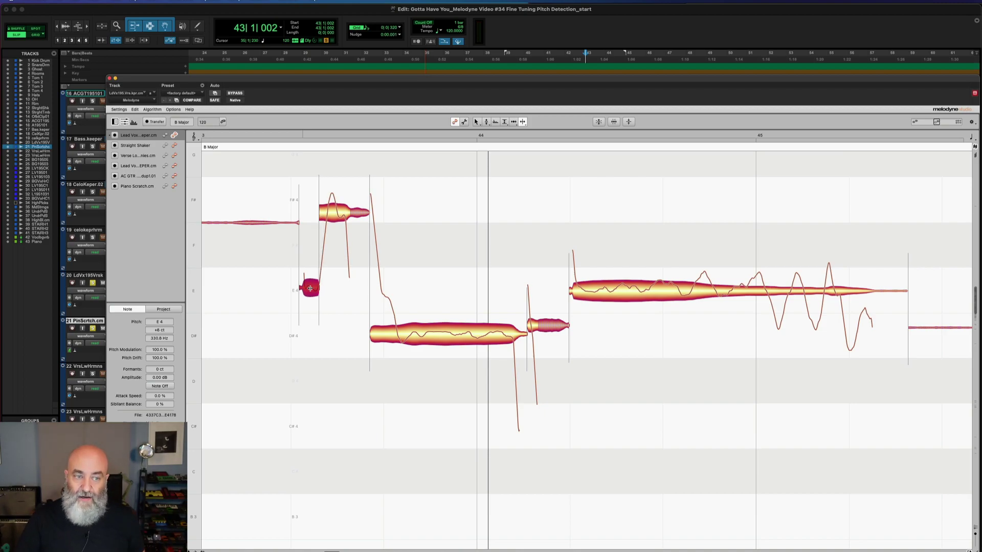
pyautogui.doubleClick(310, 288)
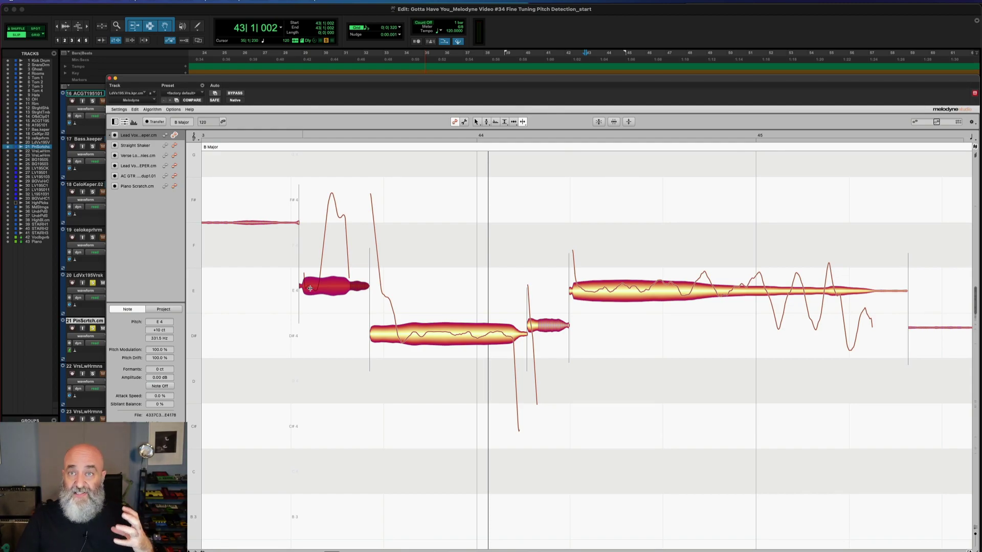
# In Note Assignment Mode, increase the number of suggested starting-point lines for note separation and reseparate the selected E 4 note at those lines.
pyautogui.click(465, 123)
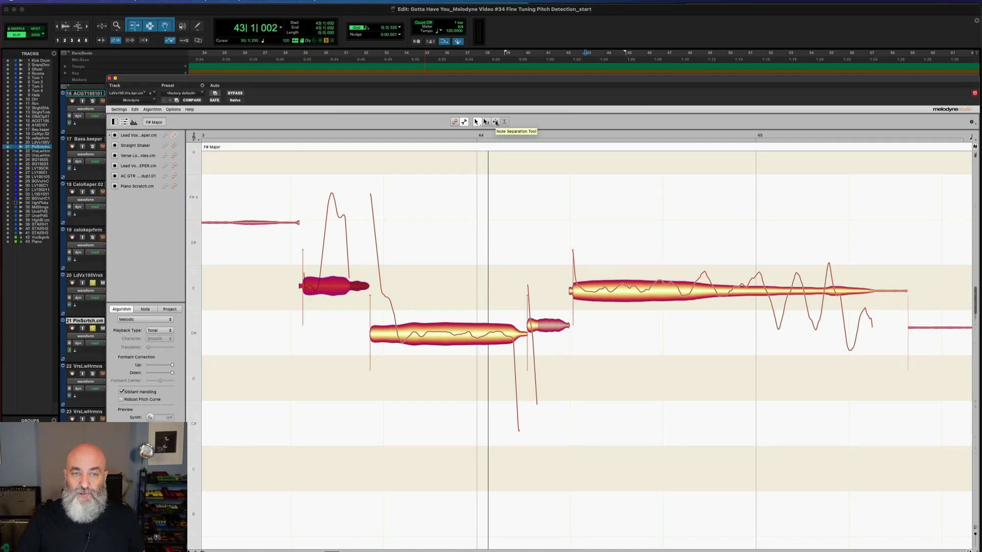
pyautogui.rightClick(401, 203)
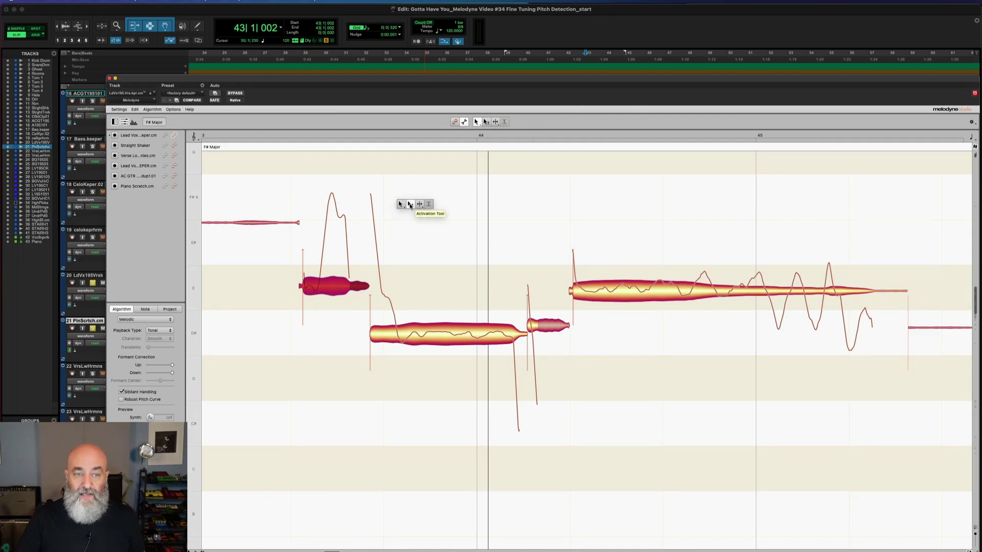
pyautogui.click(420, 206)
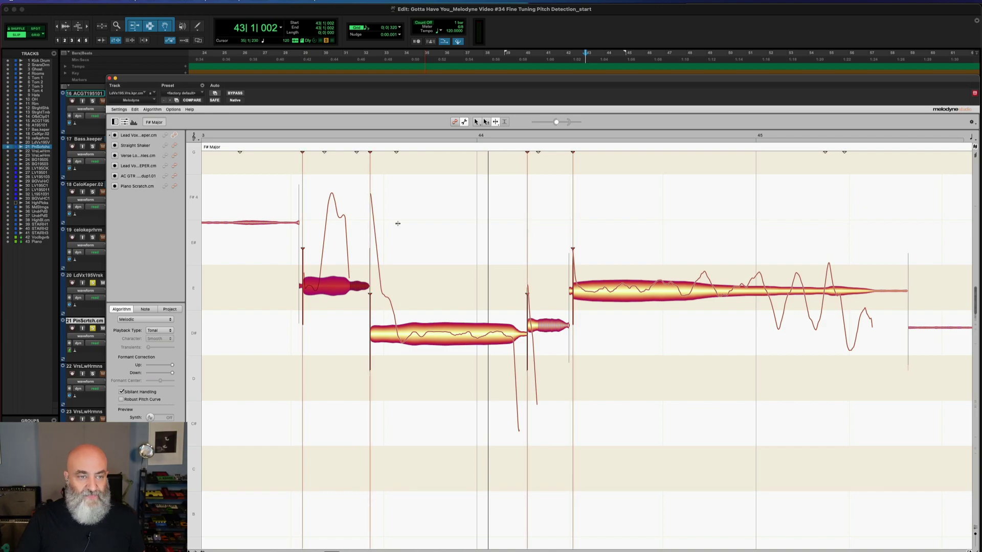
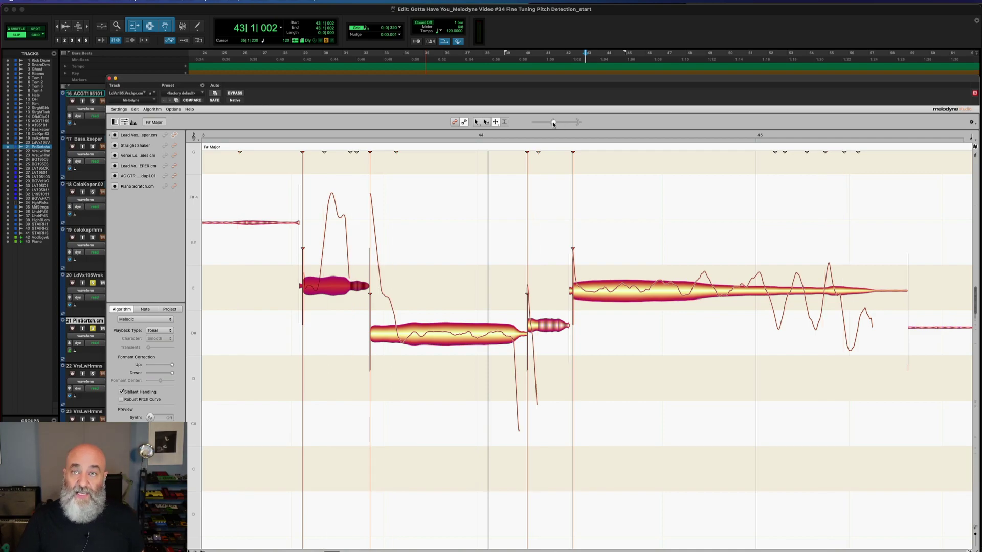
pyautogui.moveTo(553, 124); pyautogui.dragTo(559, 123)
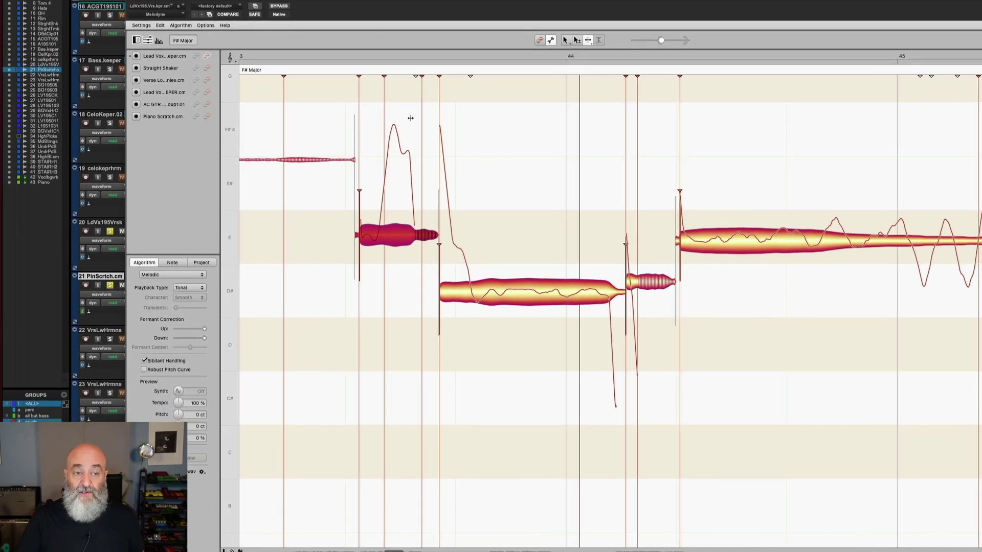
pyautogui.rightClick(411, 118)
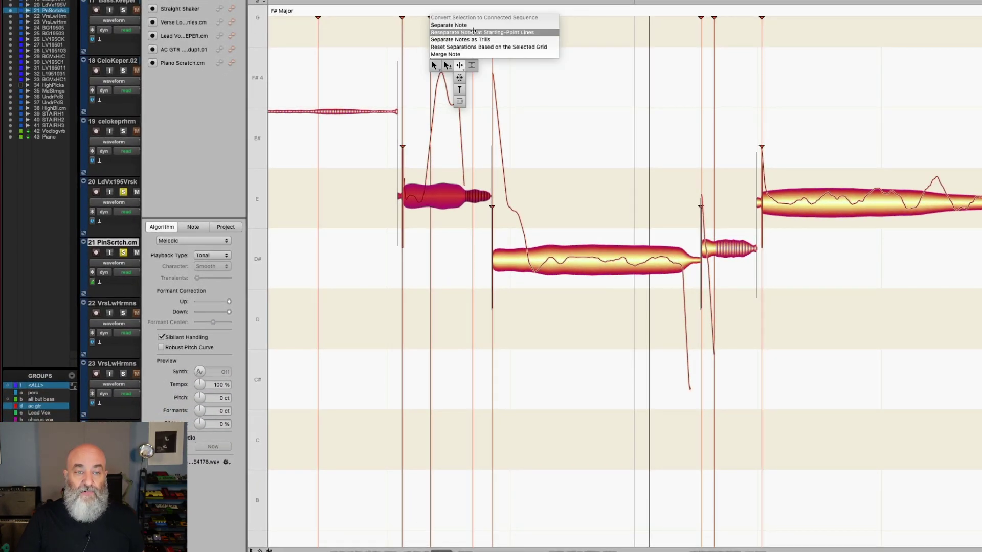
pyautogui.click(545, 32)
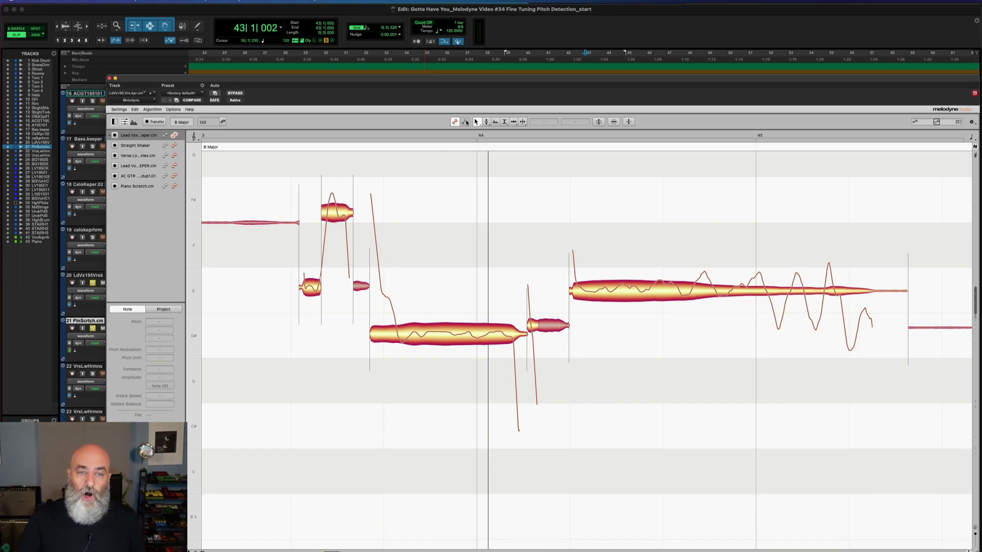
# Fine-tune the separation between the short E 4 note and the F# 4 note that follows it using the Note Separation tool.
pyautogui.click(349, 209)
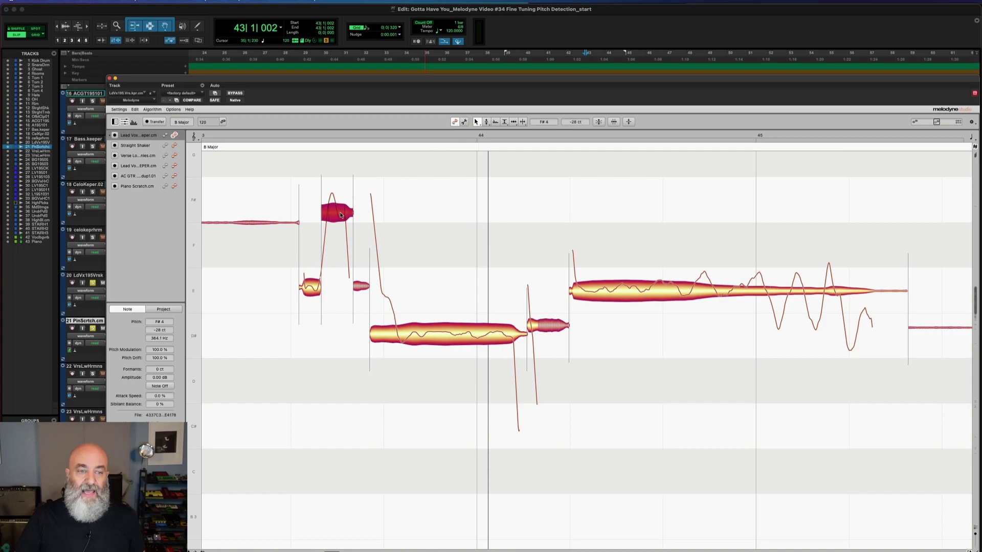
pyautogui.click(464, 122)
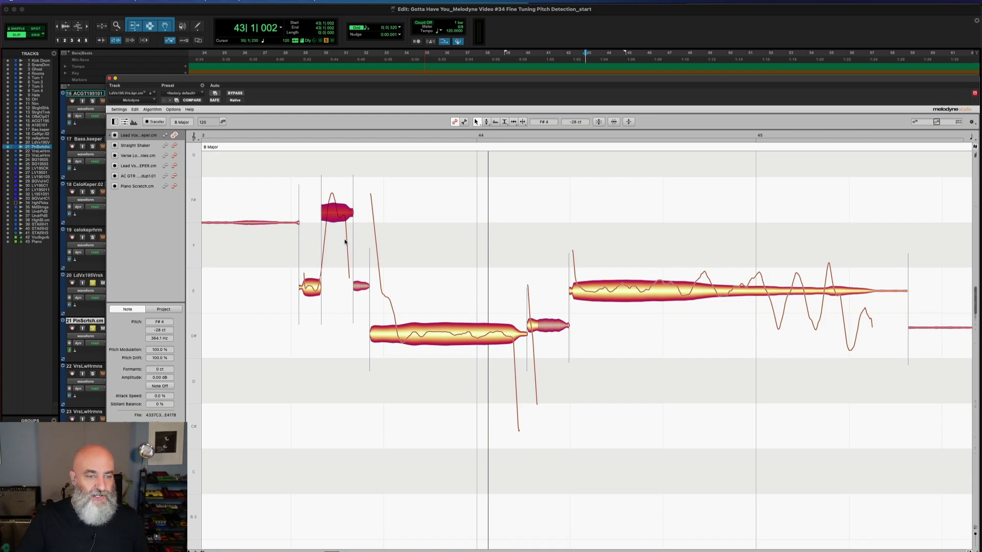
pyautogui.rightClick(333, 208)
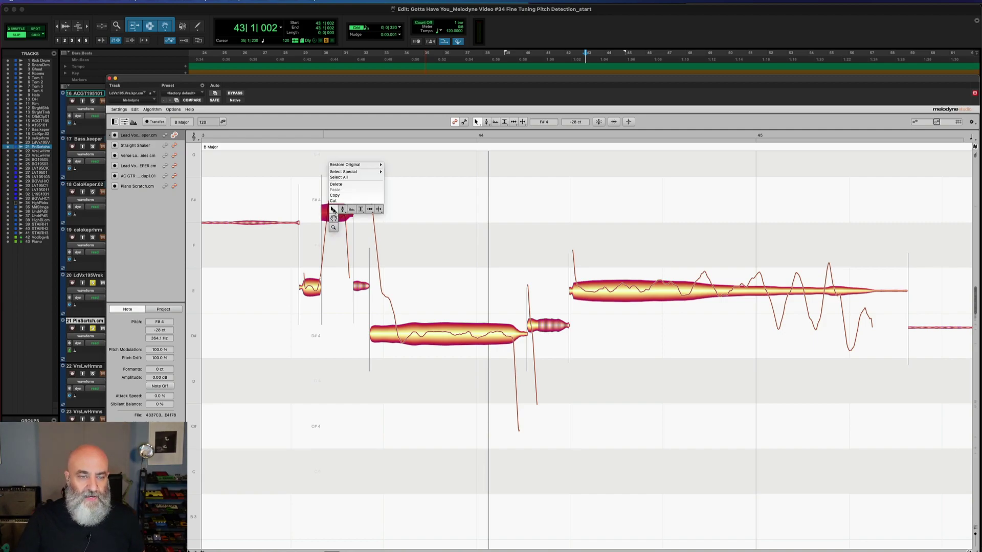
pyautogui.click(377, 209)
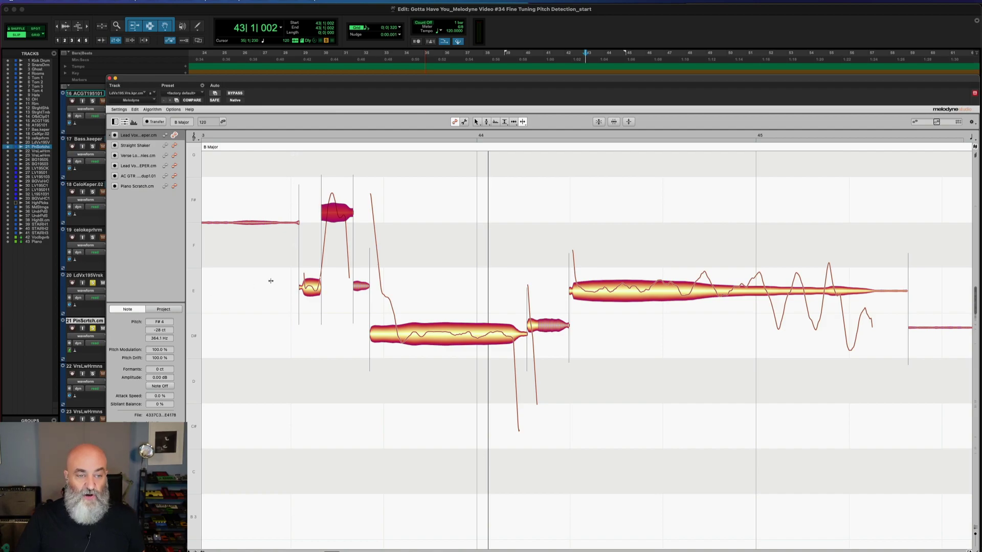
pyautogui.click(320, 222)
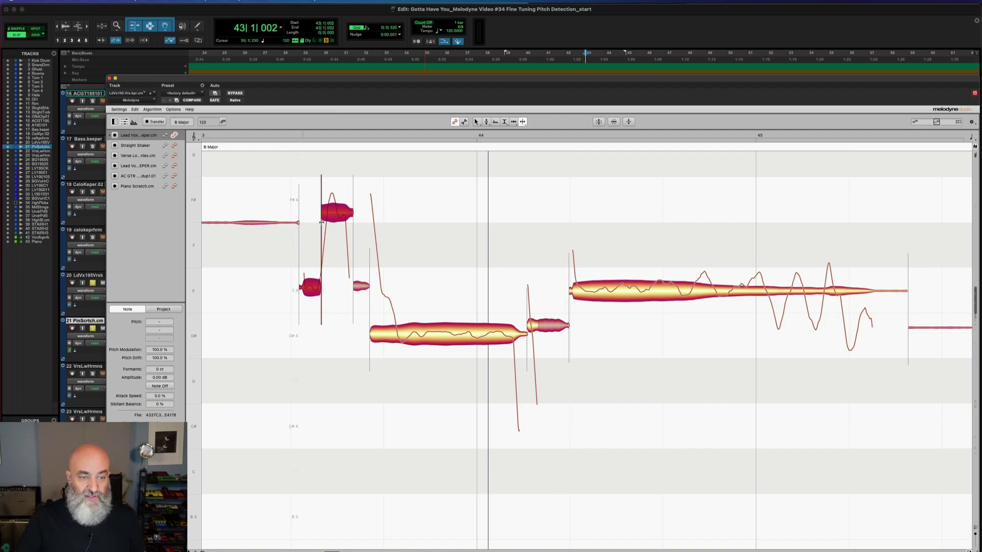
pyautogui.moveTo(320, 223); pyautogui.dragTo(319, 225)
pyautogui.click(311, 279)
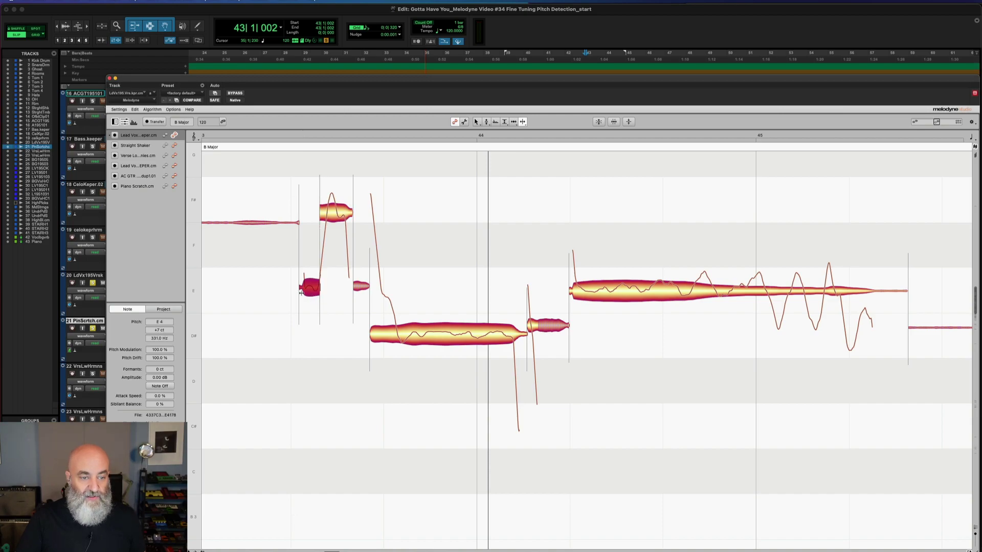
pyautogui.click(319, 226)
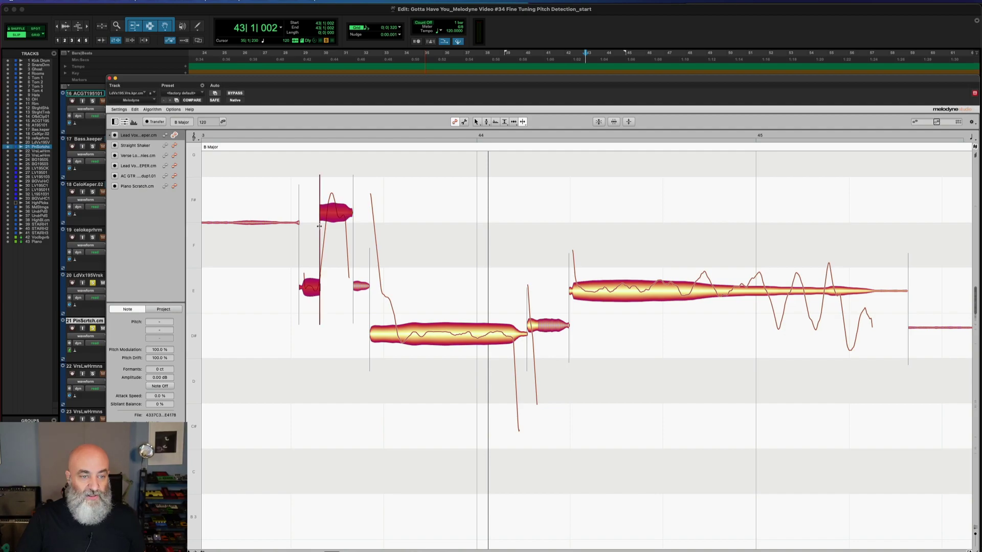
pyautogui.moveTo(319, 226); pyautogui.dragTo(321, 227)
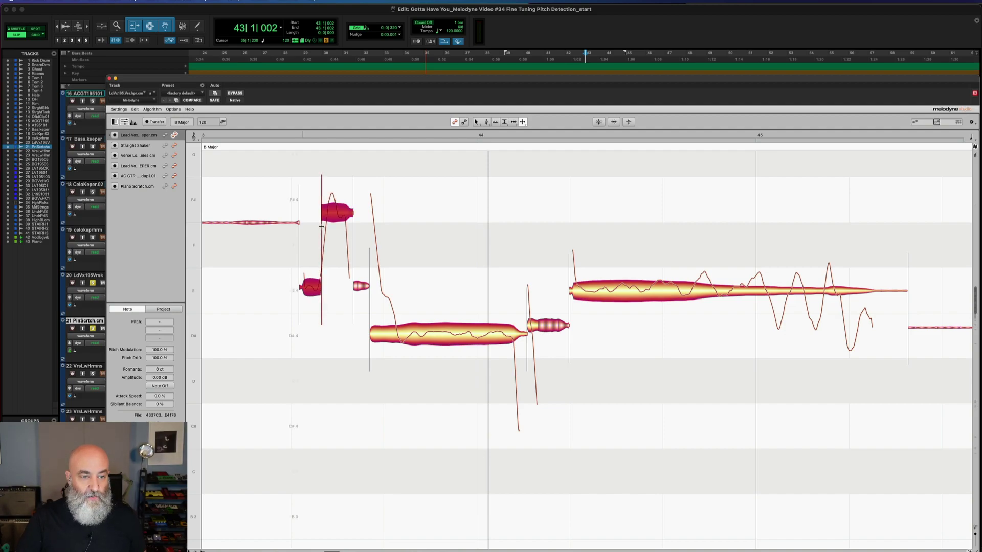
pyautogui.click(321, 227)
pyautogui.click(321, 228)
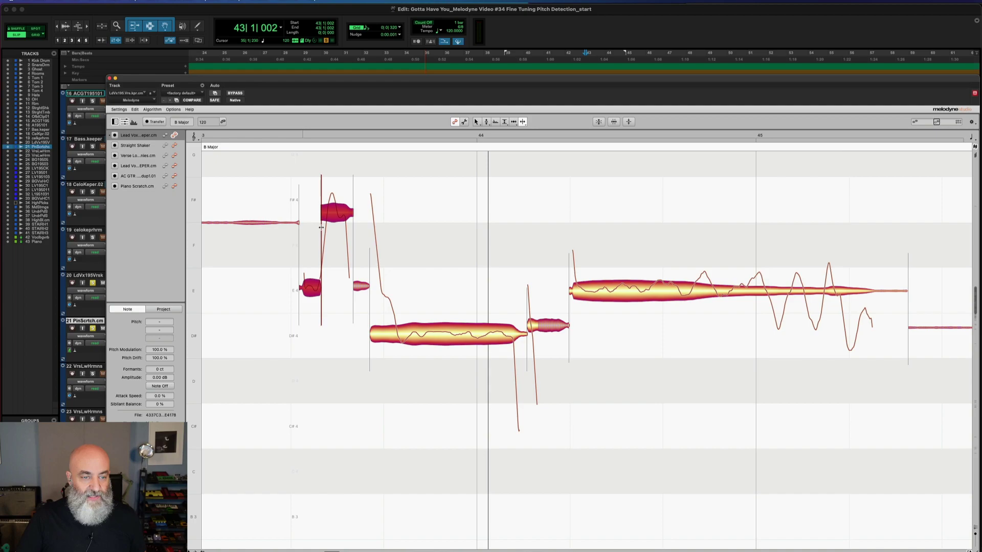
pyautogui.moveTo(322, 227); pyautogui.dragTo(322, 228)
pyautogui.click(324, 227)
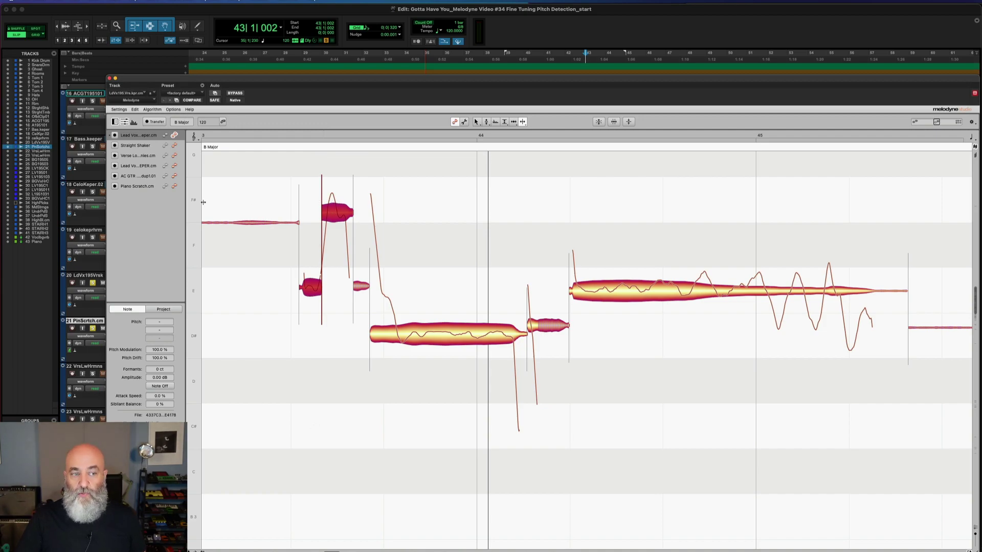
# Split the short F# 4 note in two at the dip in its pitch curve and shift the new separation slightly earlier.
pyautogui.doubleClick(341, 213)
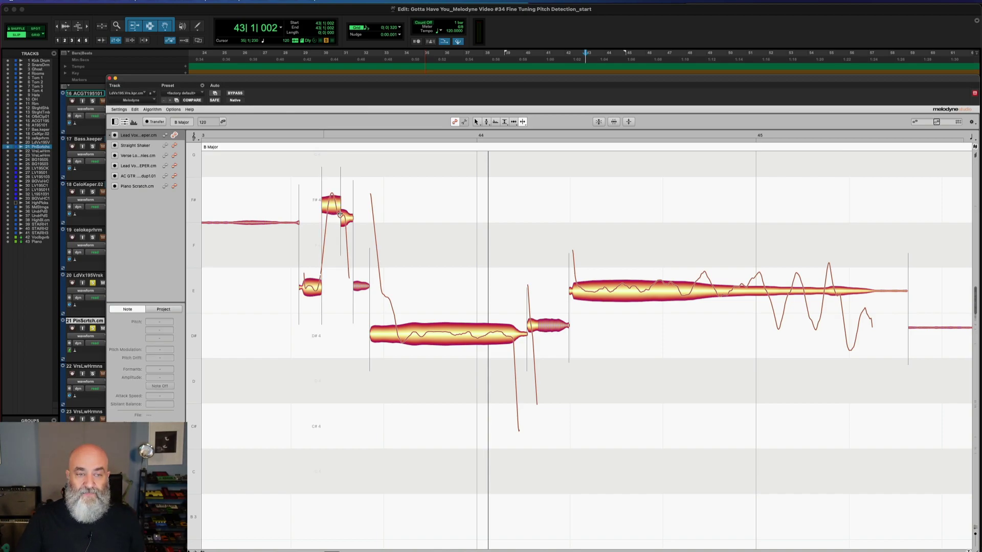
pyautogui.click(339, 214)
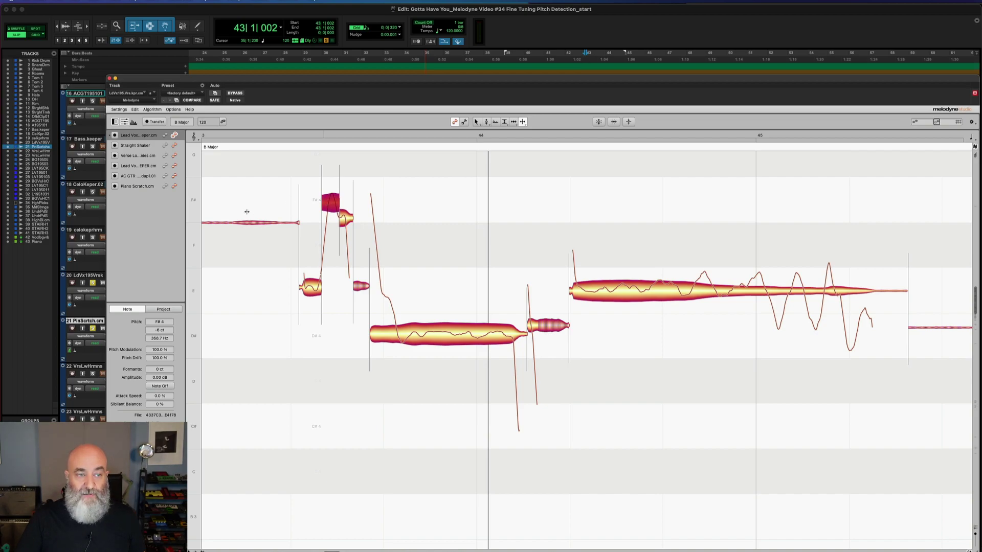
pyautogui.keyDown('shift'); pyautogui.click(340, 214); pyautogui.keyUp('shift')
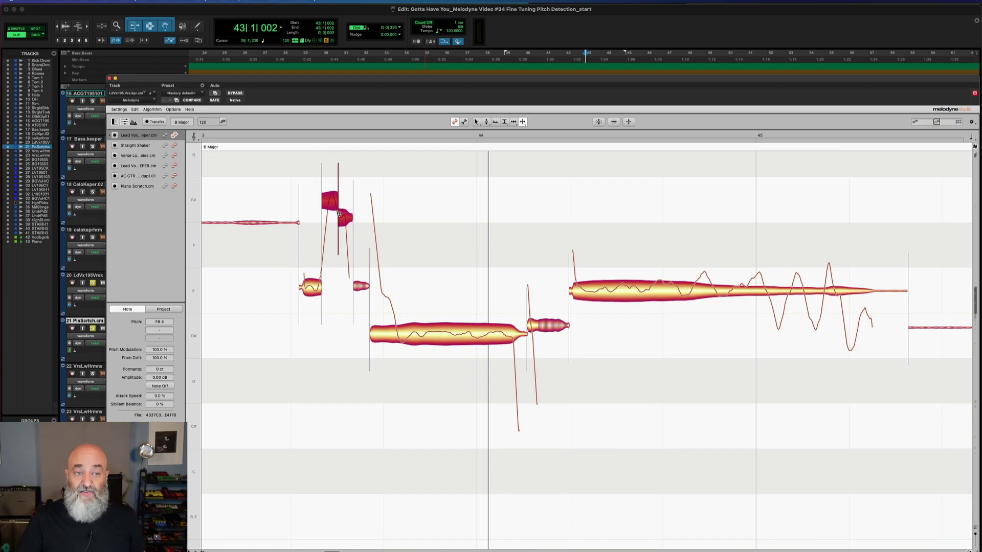
pyautogui.click(331, 198)
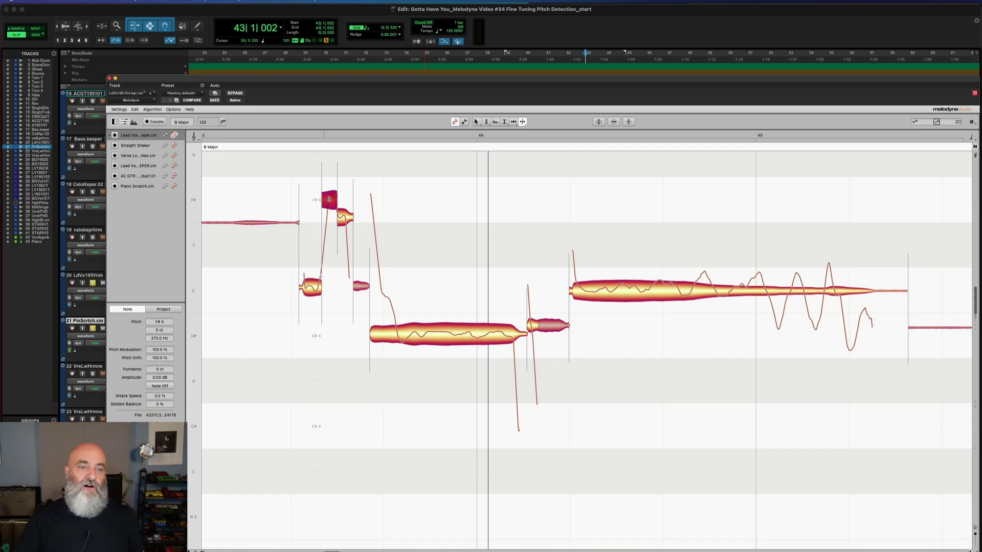
# Snap the short E 4 note before the F# 4 notes to 0 ct with the Pitch tool.
pyautogui.rightClick(292, 187)
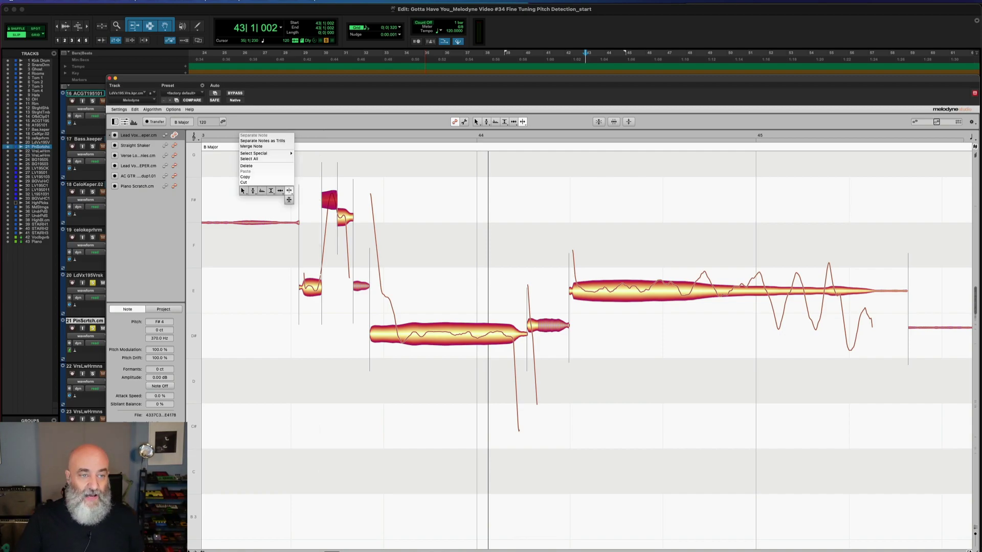
pyautogui.click(253, 191)
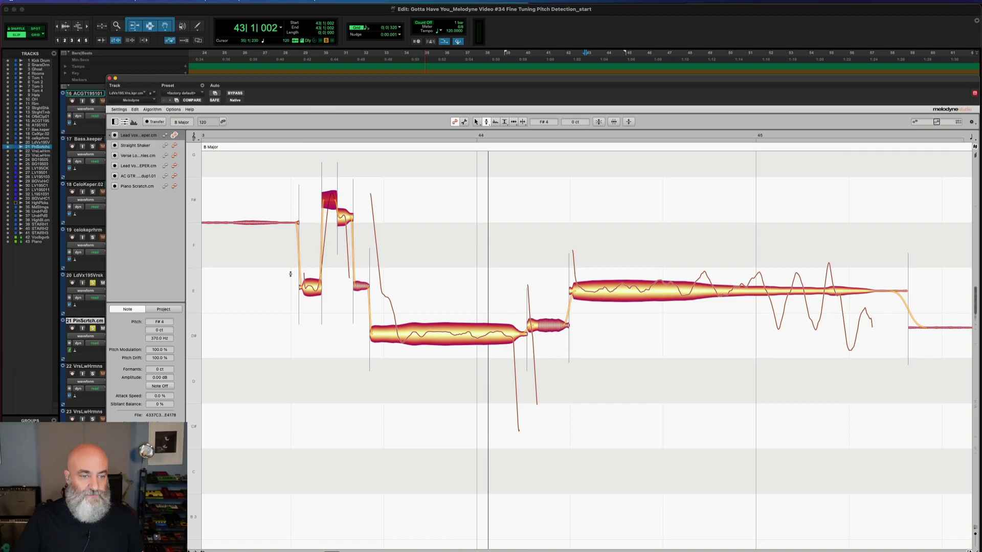
pyautogui.click(312, 287)
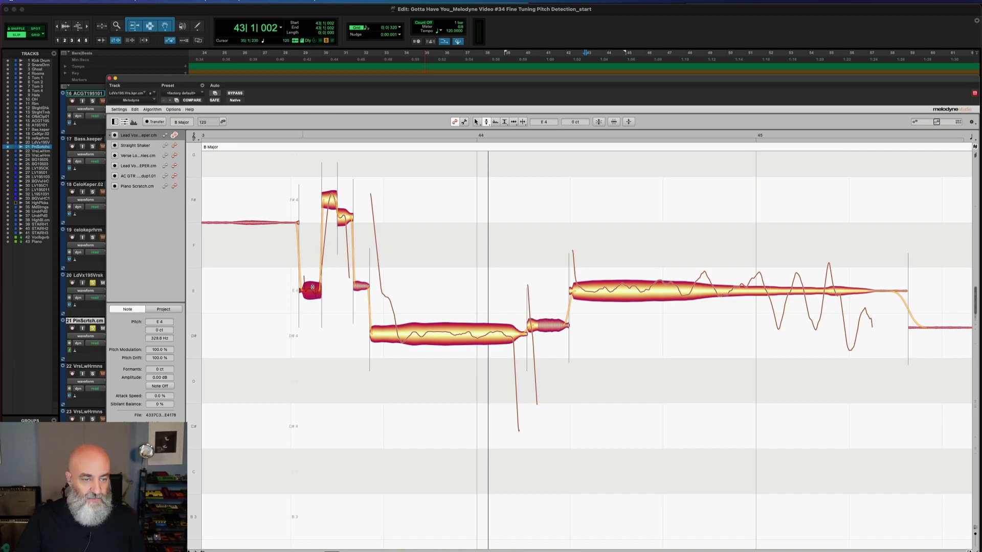
# Select the first short F# 4 note and play the phrase in both edit mode and Note Assignment Mode to compare them.
pyautogui.click(328, 197)
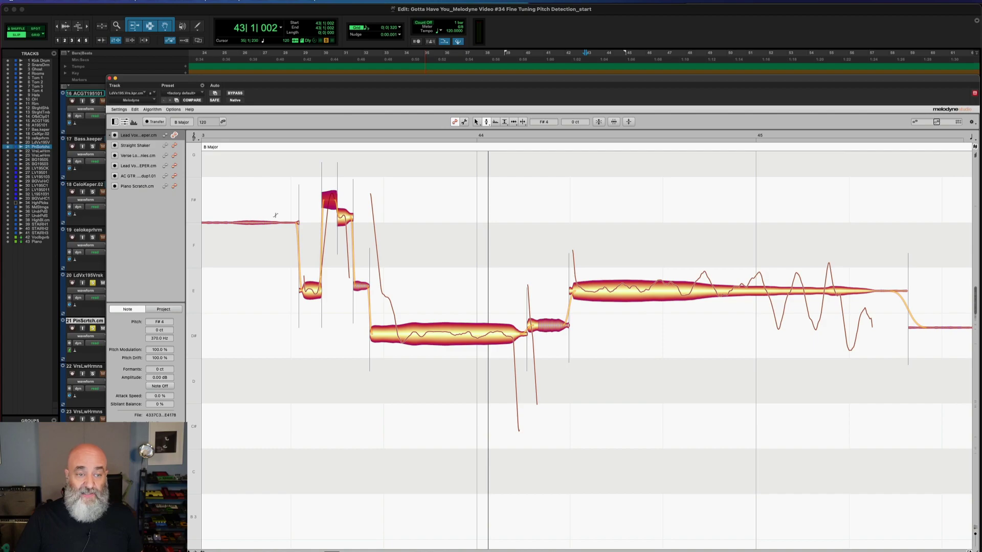
pyautogui.press('space')
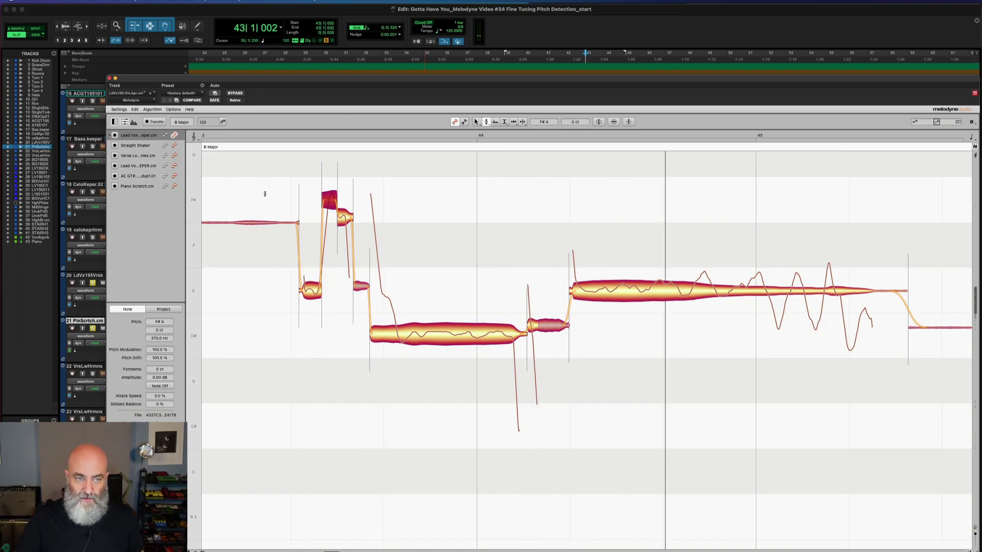
pyautogui.click(464, 122)
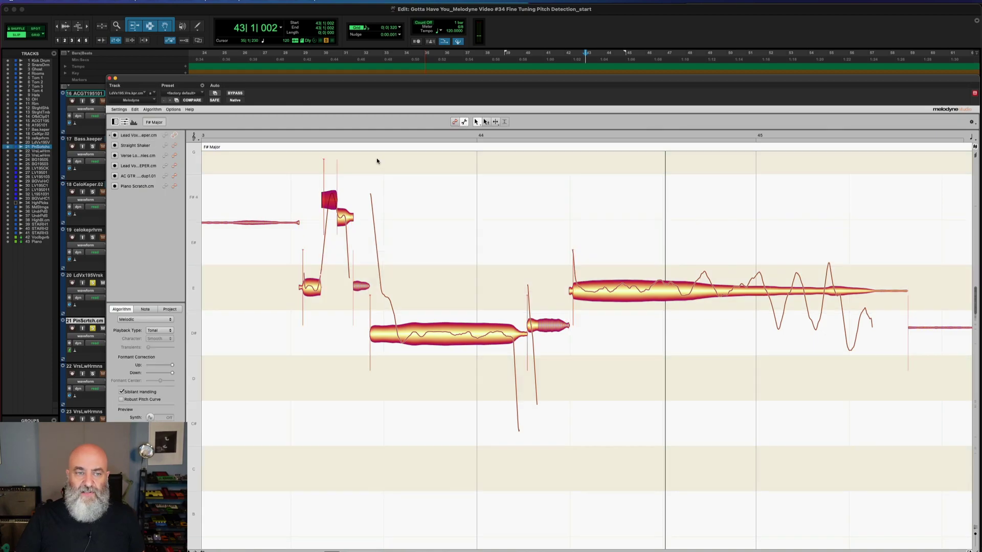
pyautogui.press('space')
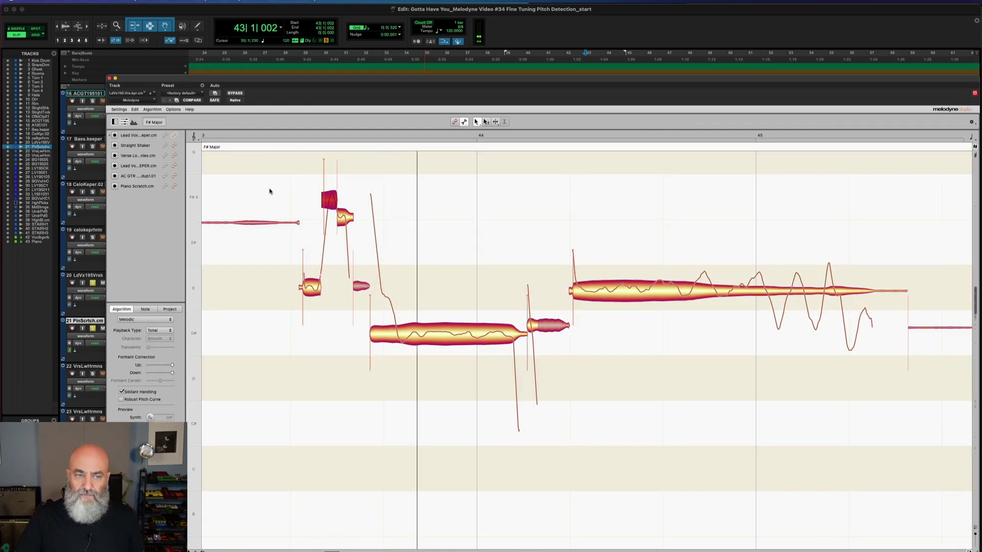
pyautogui.click(454, 122)
# Move the second short note of the split pair up to F# 4 with the Pitch tool and compare it in Note Assignment Mode.
pyautogui.rightClick(345, 218)
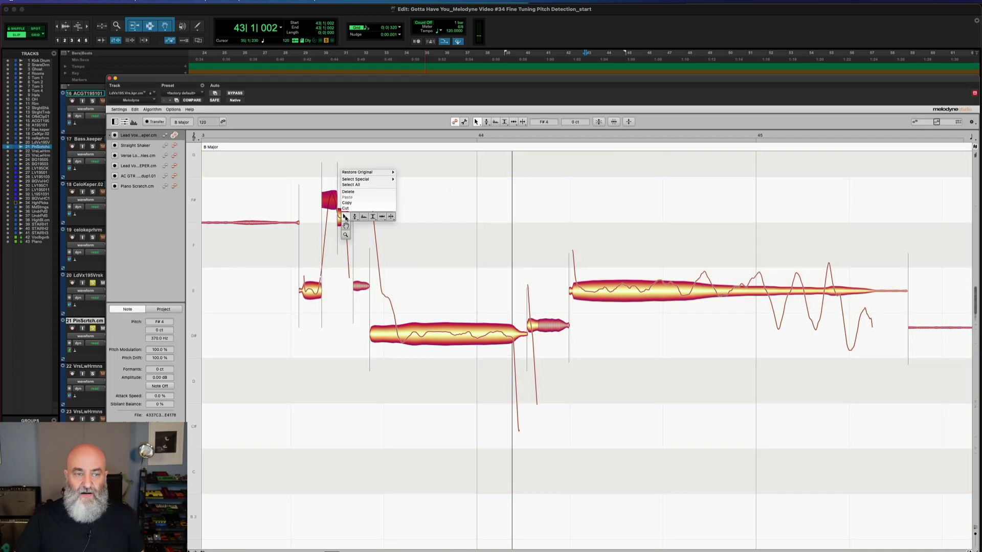
pyautogui.click(345, 217)
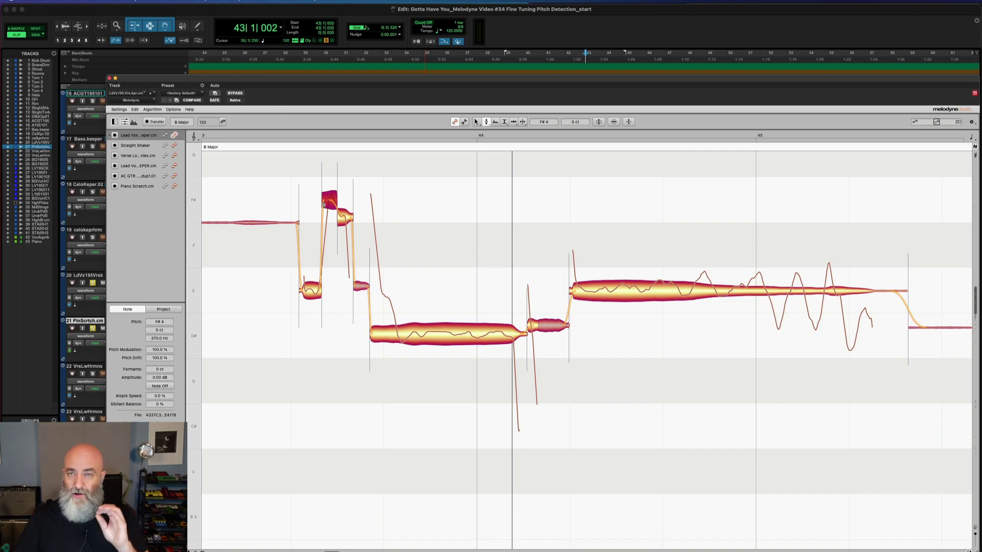
pyautogui.press('space')
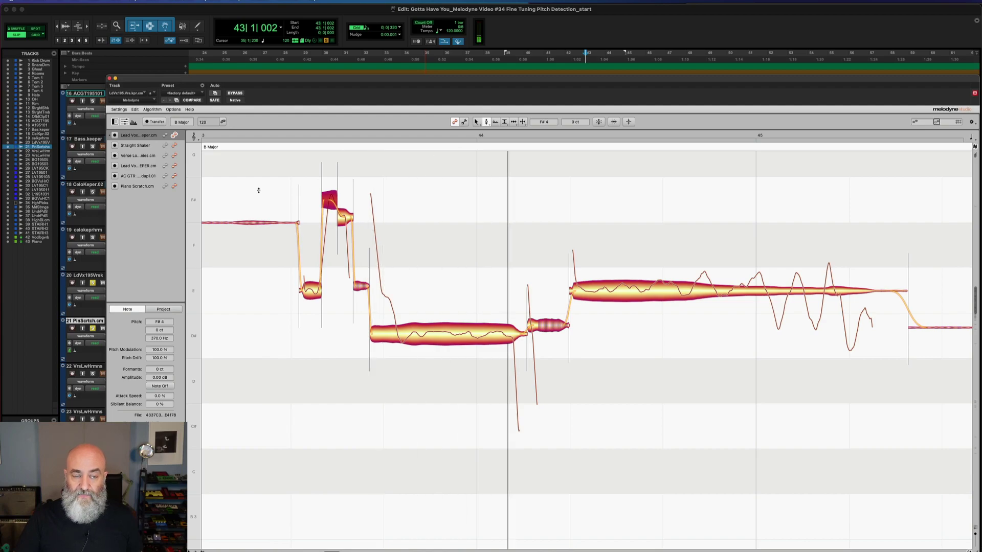
pyautogui.rightClick(258, 190)
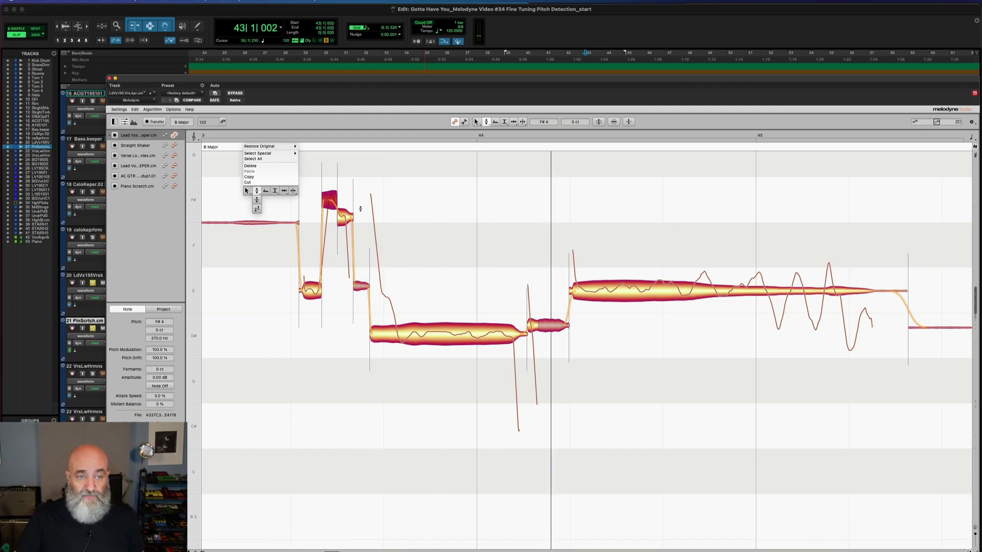
pyautogui.moveTo(341, 219); pyautogui.dragTo(338, 199)
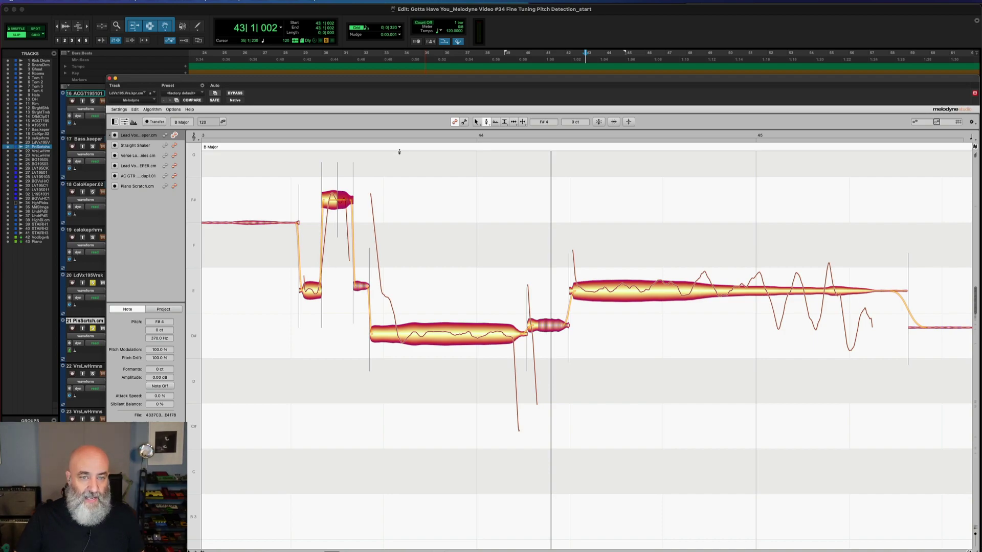
pyautogui.click(464, 122)
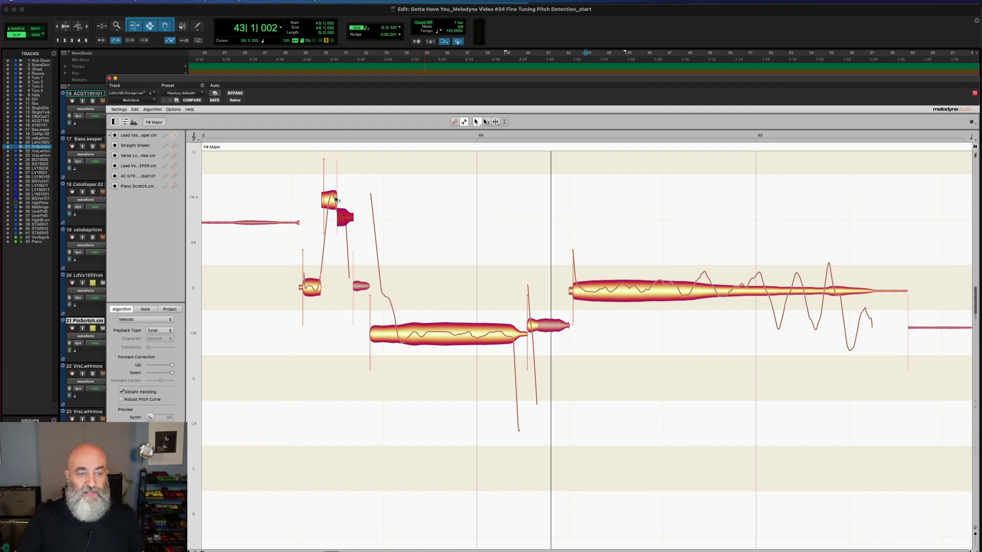
pyautogui.click(454, 122)
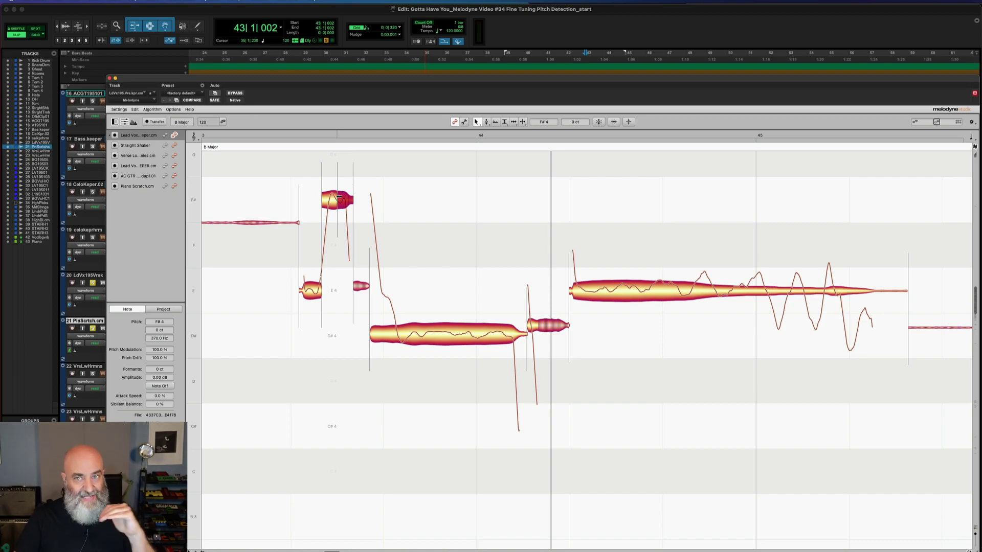
# Split the long D# 4 note near its start, where its pitch curve settles, and shift the new separation slightly earlier.
pyautogui.rightClick(398, 335)
pyautogui.click(450, 338)
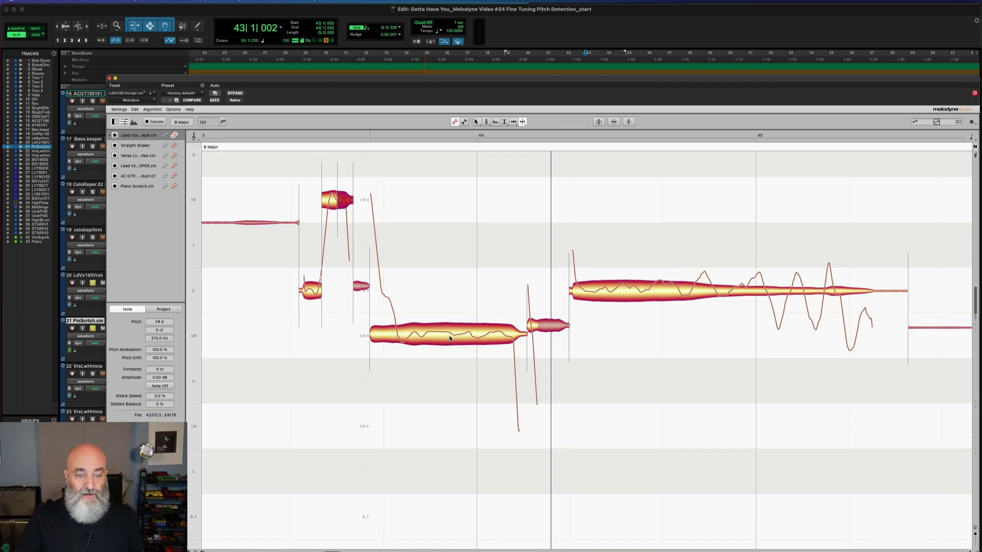
pyautogui.doubleClick(398, 335)
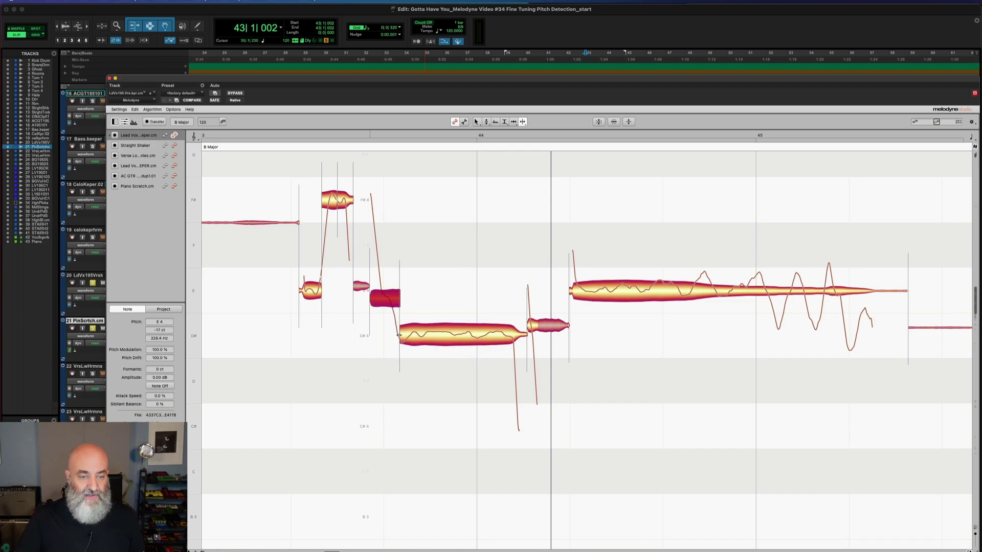
pyautogui.click(396, 336)
pyautogui.moveTo(397, 336); pyautogui.dragTo(393, 337)
pyautogui.click(379, 293)
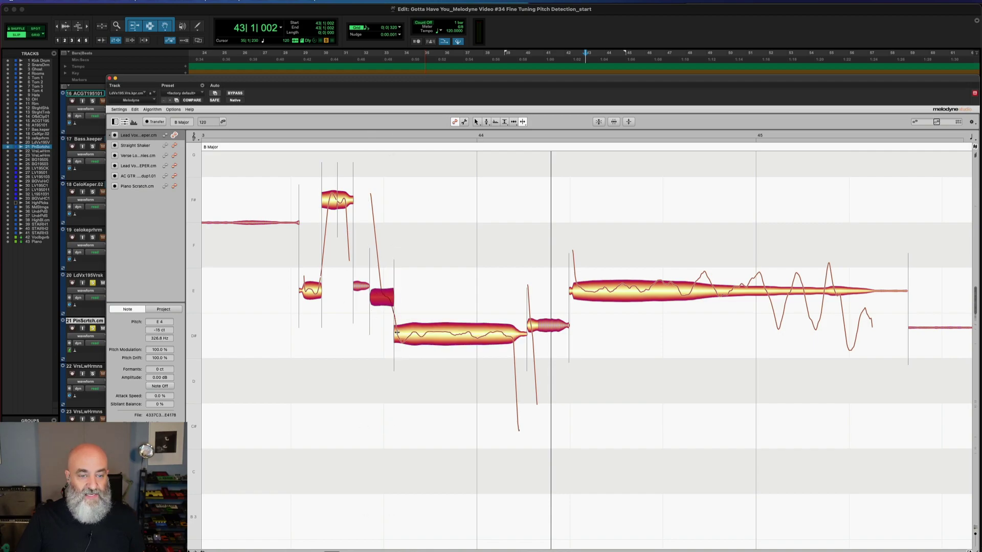
pyautogui.moveTo(395, 333); pyautogui.dragTo(389, 335)
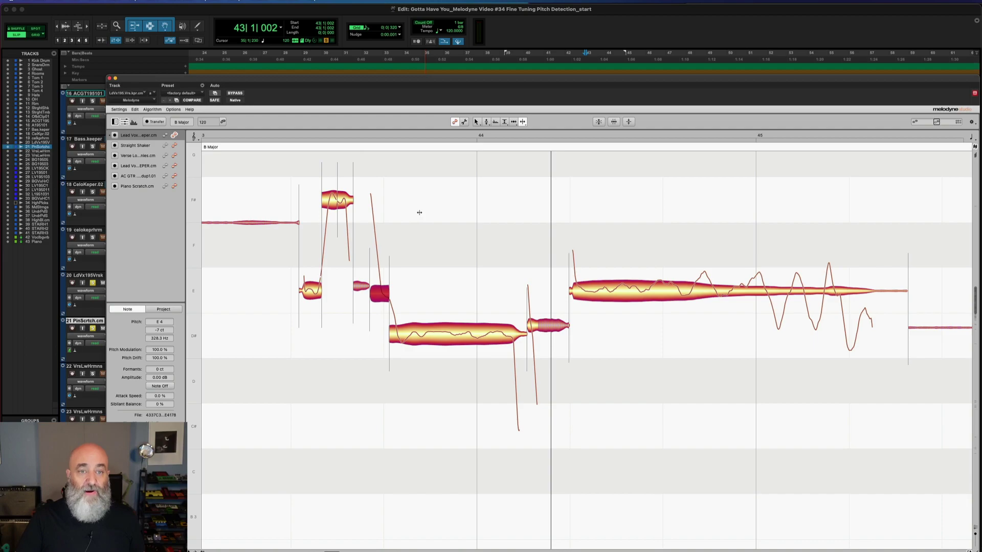
# Snap the new short E 4 note and the long D# 4 note after it to pitch with the Pitch tool.
pyautogui.rightClick(364, 162)
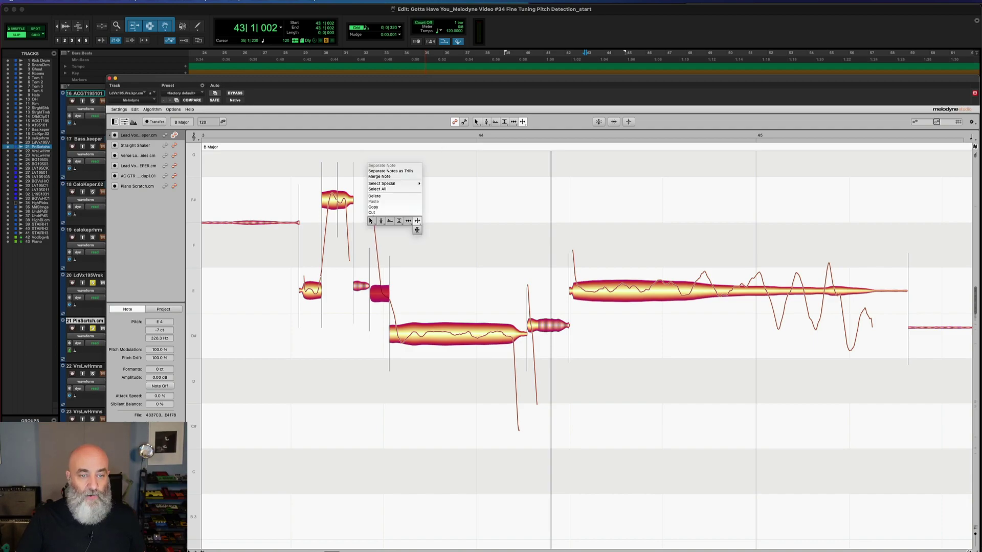
pyautogui.click(380, 220)
pyautogui.doubleClick(380, 294)
pyautogui.click(417, 330)
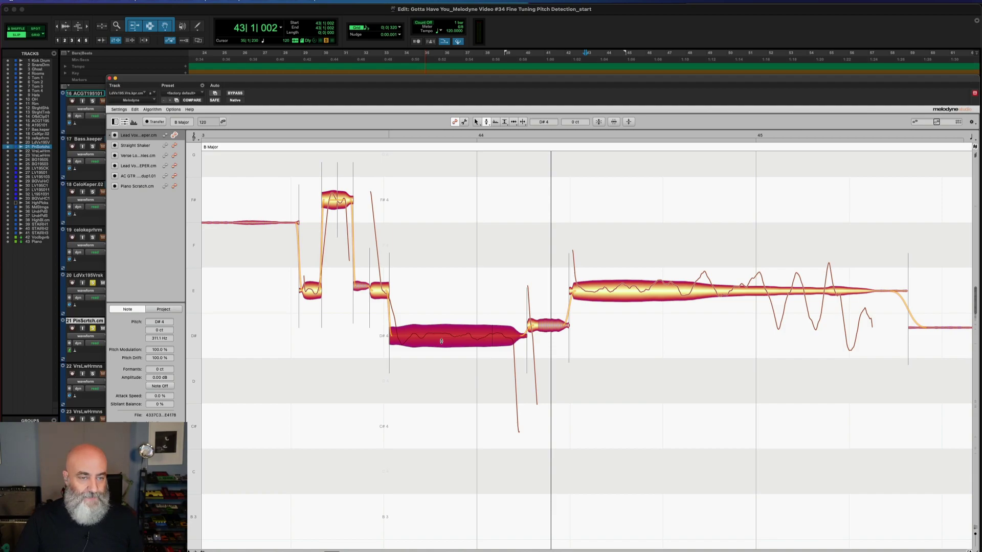
# Select the long E 4 note with the wide vibrato at its end and activate the Note Separation tool.
pyautogui.click(655, 289)
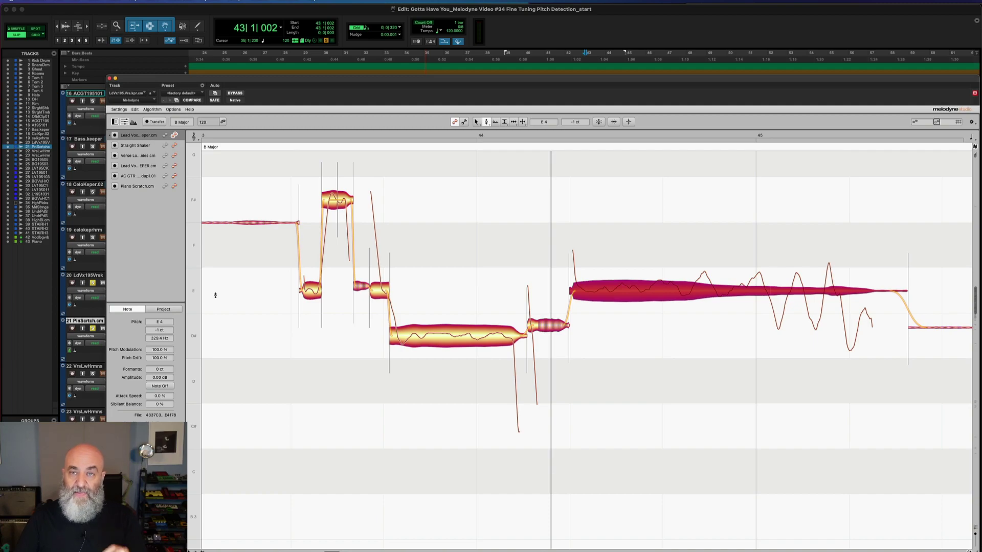
pyautogui.rightClick(733, 292)
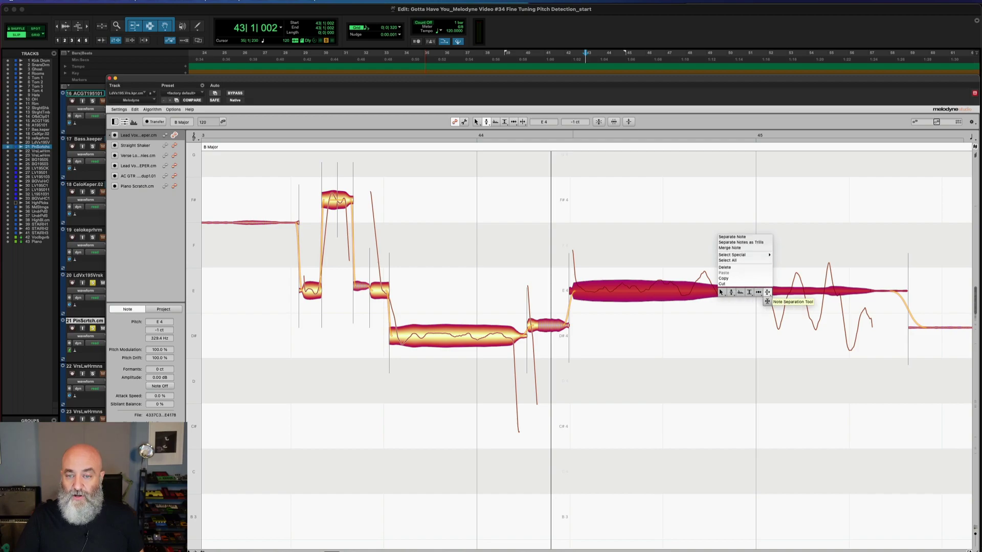
pyautogui.click(767, 301)
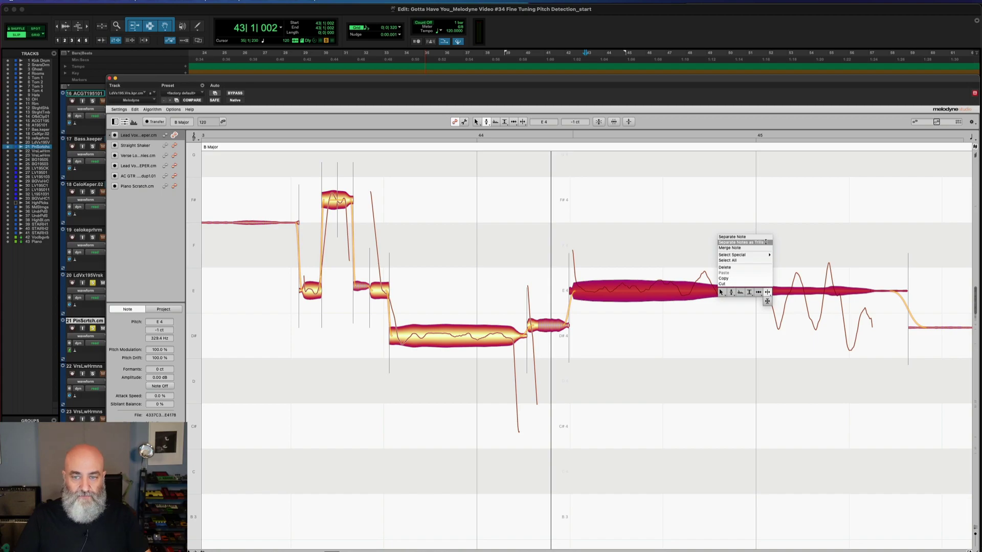
pyautogui.click(779, 205)
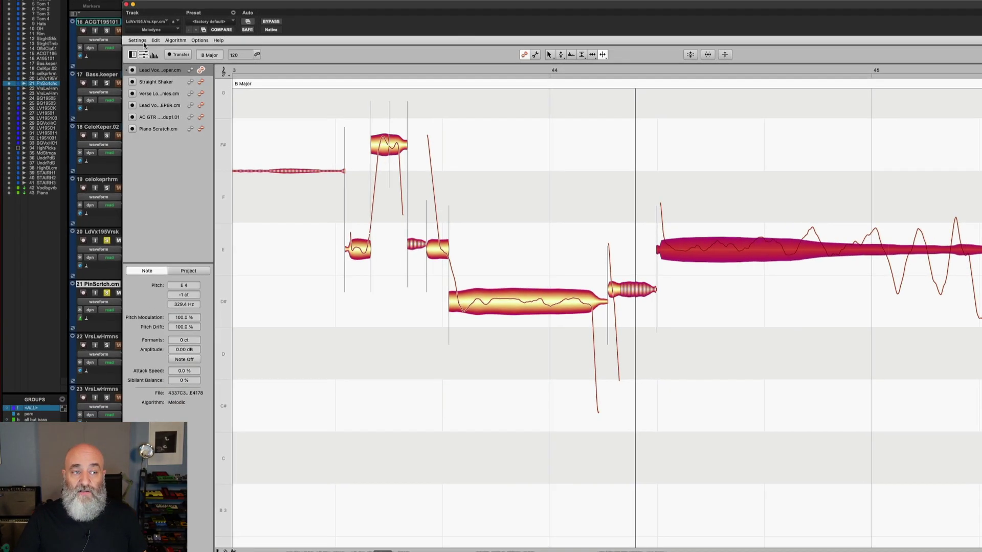
# Search the shortcut settings for "sep" to look up the note separation commands.
pyautogui.click(120, 109)
pyautogui.click(143, 47)
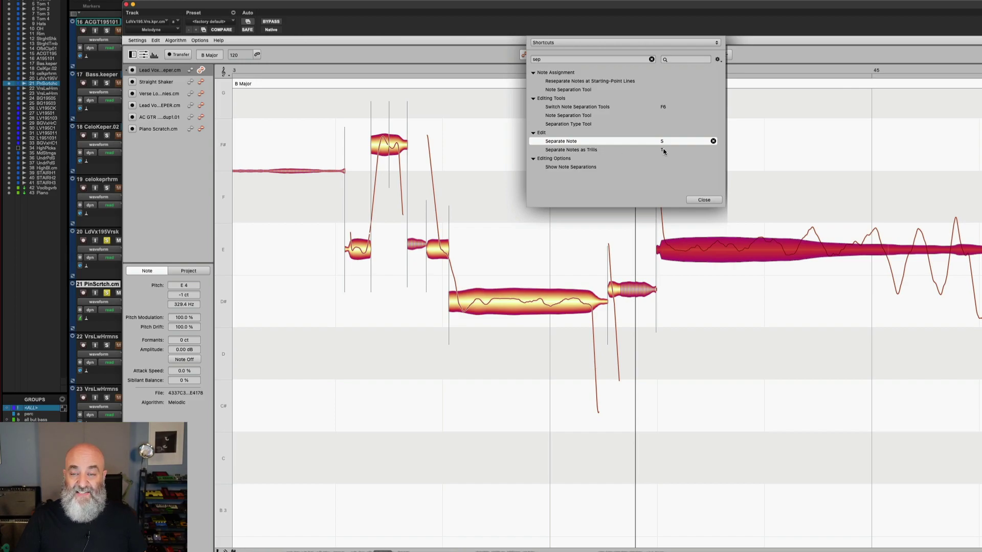
pyautogui.press('BackSpace')
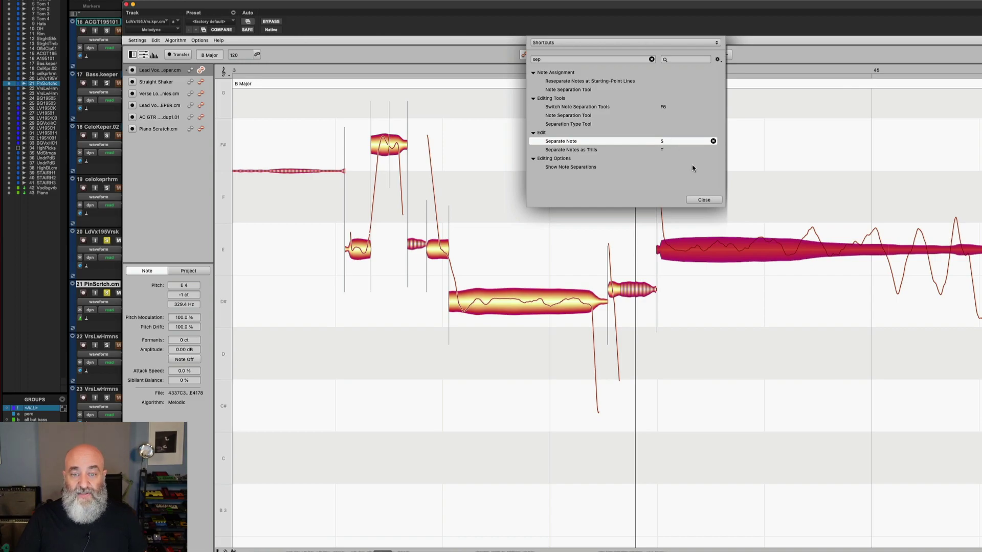
pyautogui.click(713, 200)
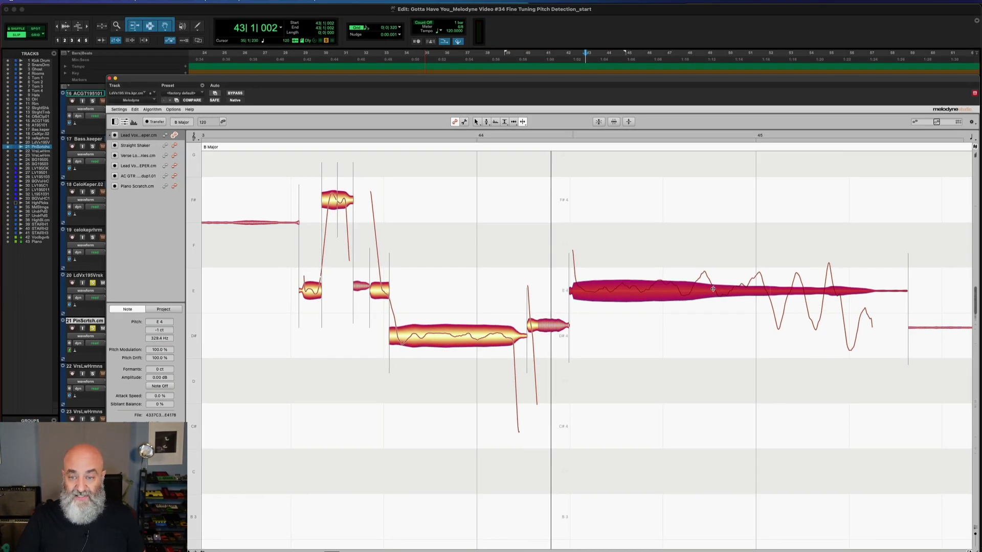
# Separate the long E 4 note as trills, then split its sustained part at three points along the early vibrato swings.
pyautogui.press('s')
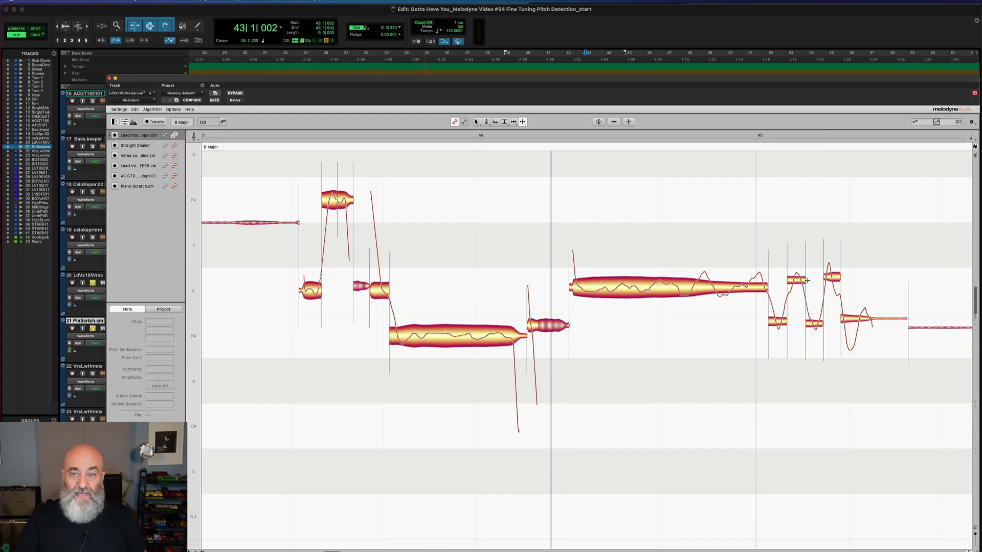
pyautogui.click(734, 287)
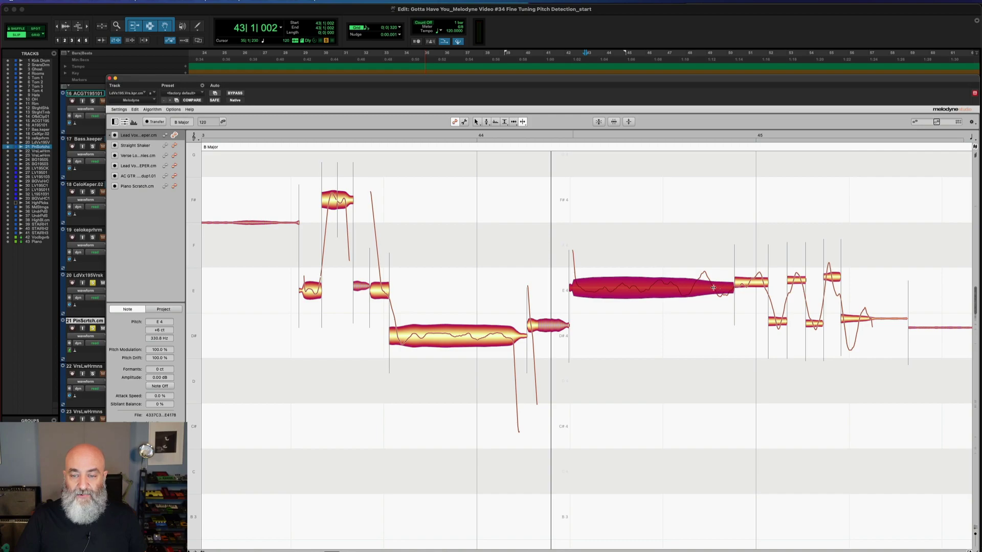
pyautogui.click(713, 288)
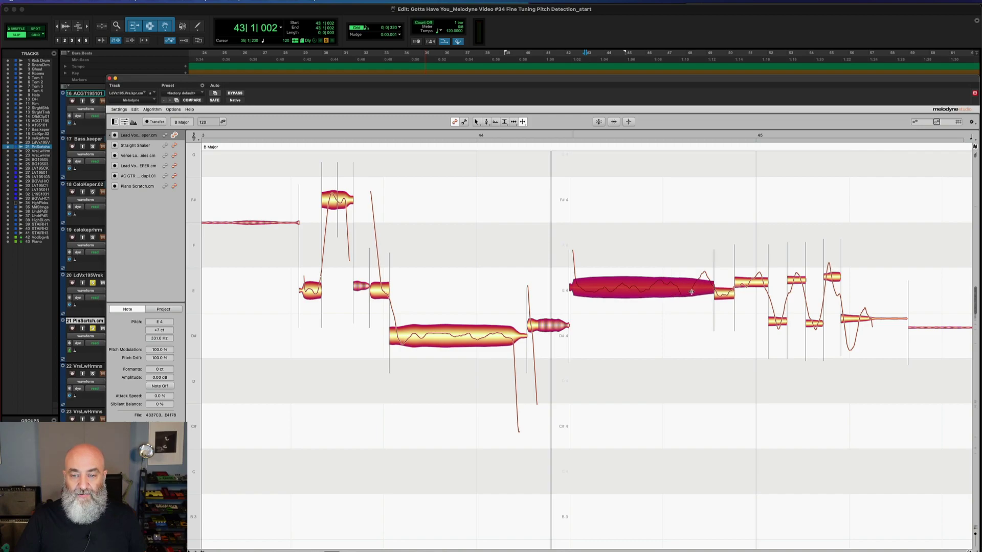
pyautogui.click(691, 292)
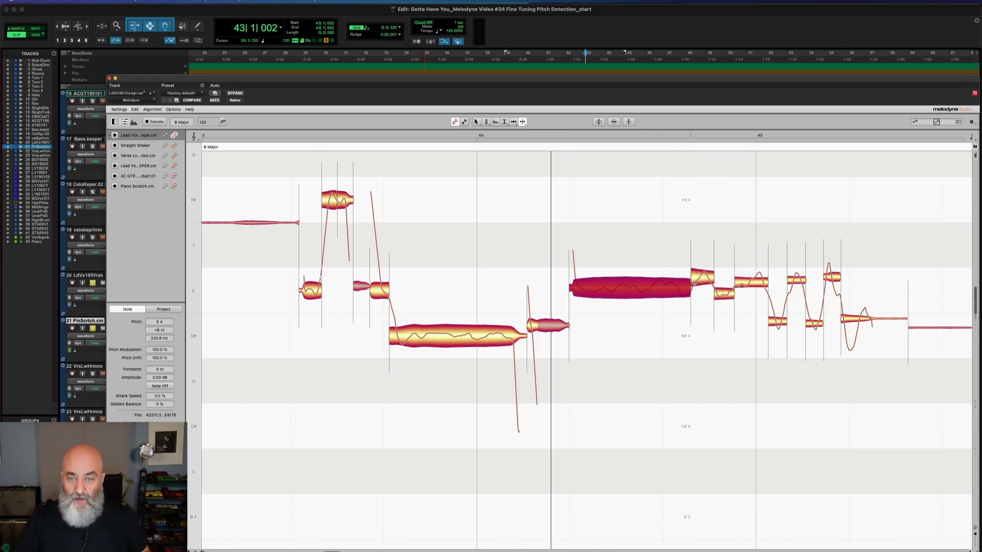
# Fine-tune the three new separations after the sustained E 4 note, moving the first and third slightly earlier and the second slightly later.
pyautogui.moveTo(692, 285); pyautogui.dragTo(690, 287)
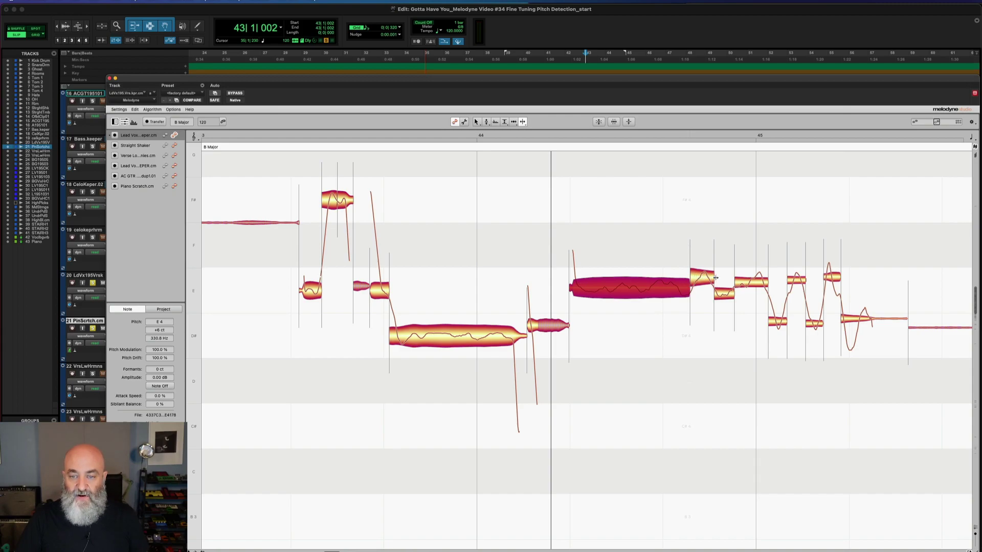
pyautogui.moveTo(716, 278); pyautogui.dragTo(715, 278)
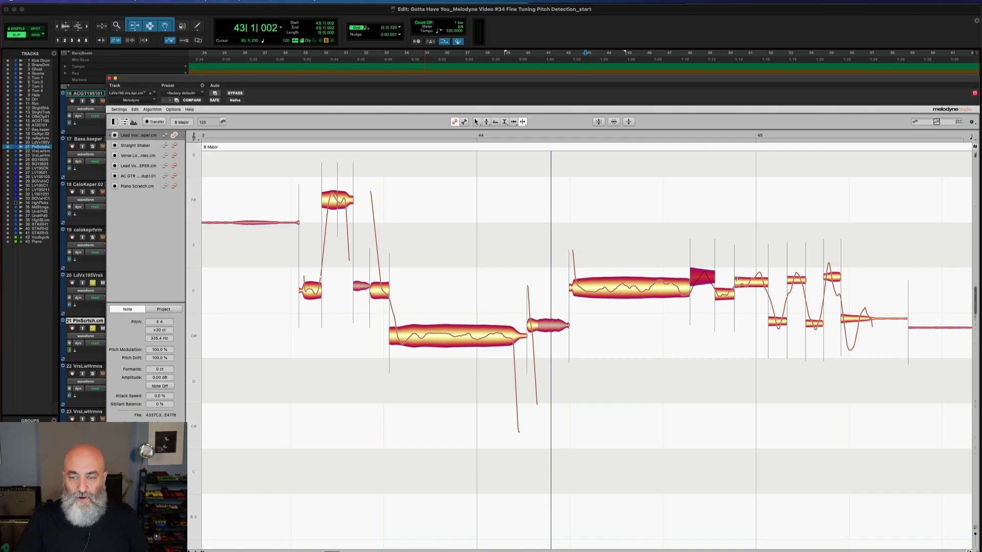
pyautogui.click(736, 279)
pyautogui.moveTo(737, 279); pyautogui.dragTo(737, 280)
pyautogui.moveTo(735, 280); pyautogui.dragTo(733, 281)
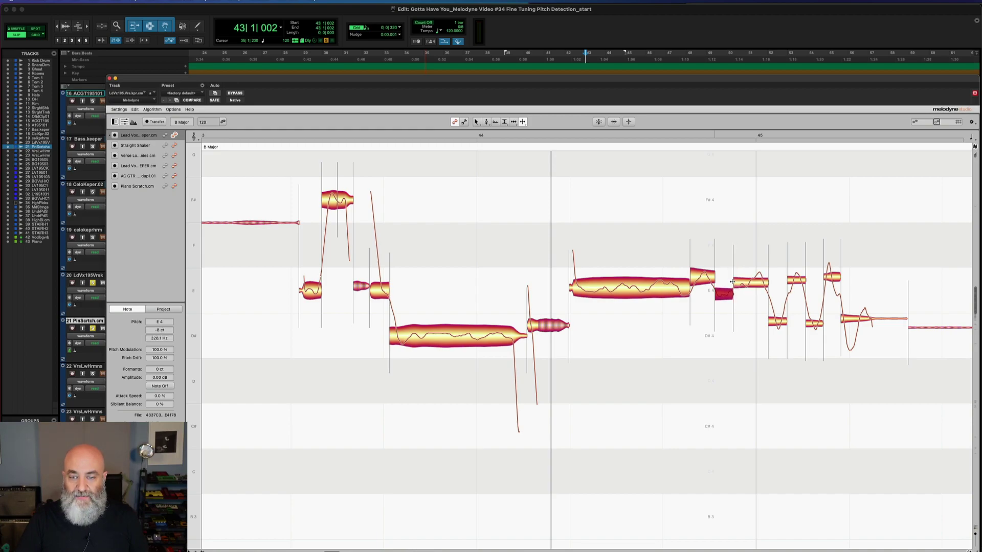
# Fine-tune three consecutive note separations around the start of bar 45, moving the first and third slightly earlier and the second slightly later.
pyautogui.click(767, 281)
pyautogui.moveTo(766, 282); pyautogui.dragTo(764, 282)
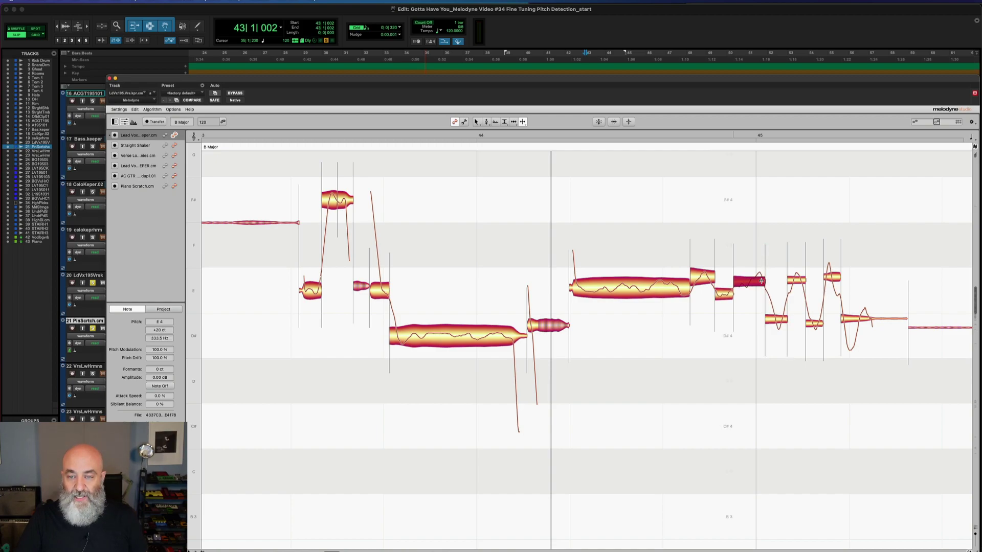
pyautogui.click(787, 275)
pyautogui.moveTo(788, 274); pyautogui.dragTo(789, 275)
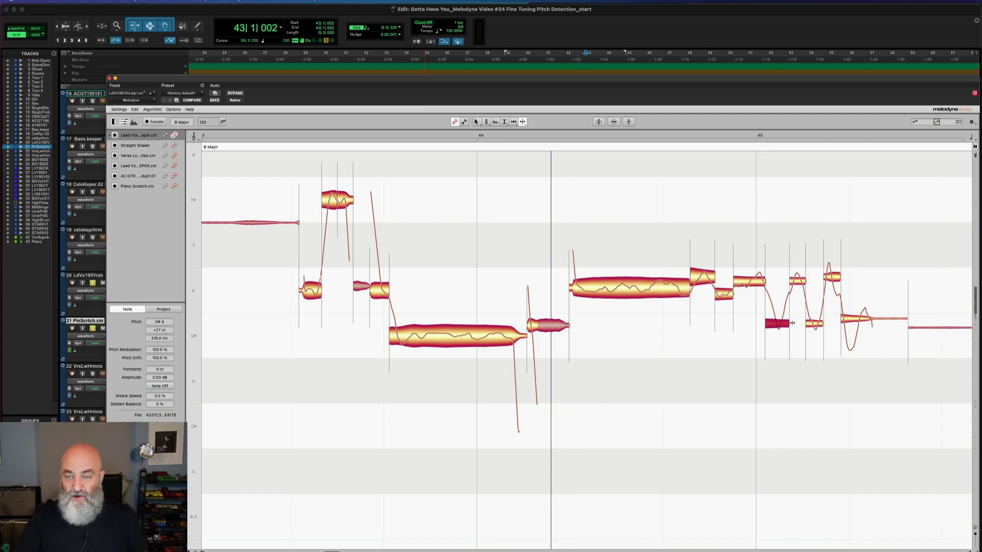
pyautogui.click(805, 307)
pyautogui.moveTo(805, 307); pyautogui.dragTo(802, 307)
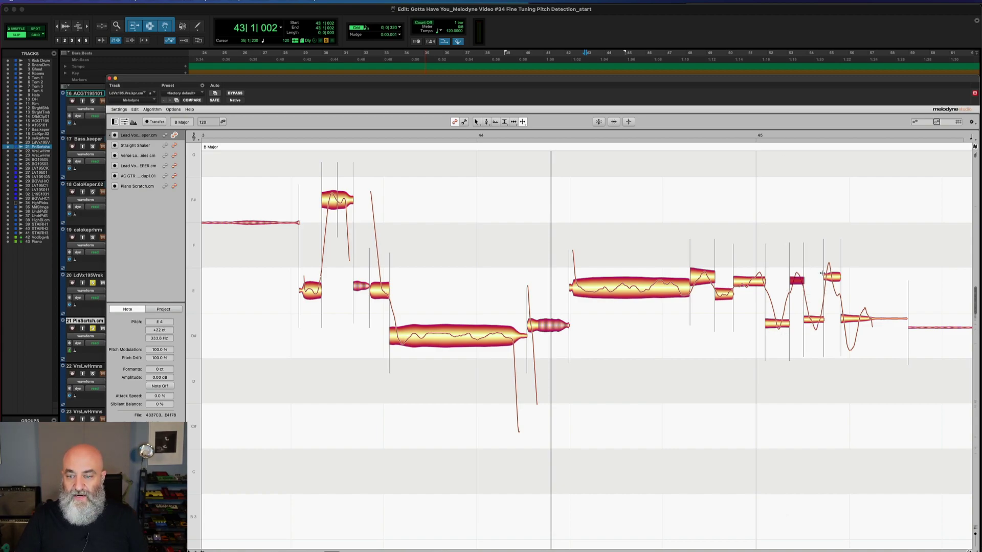
# Remove and recreate the separation before the last high E 4 swing, and move the separation after that note earlier.
pyautogui.moveTo(821, 275); pyautogui.dragTo(820, 274)
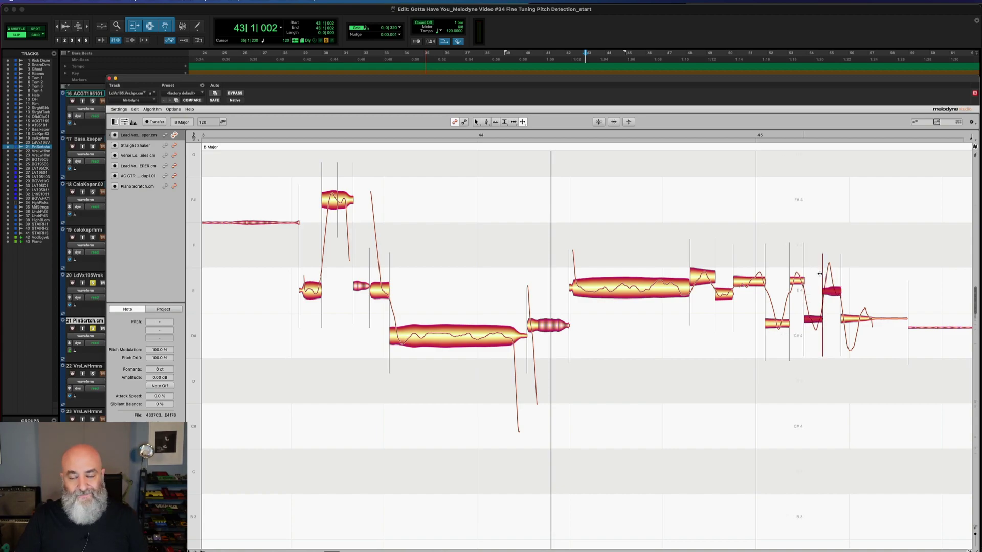
pyautogui.doubleClick(822, 274)
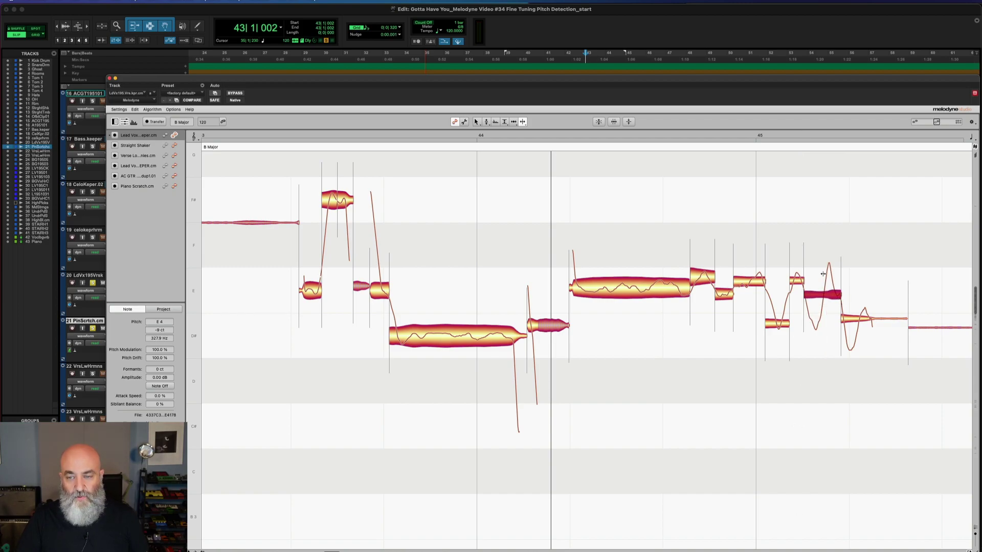
pyautogui.doubleClick(823, 274)
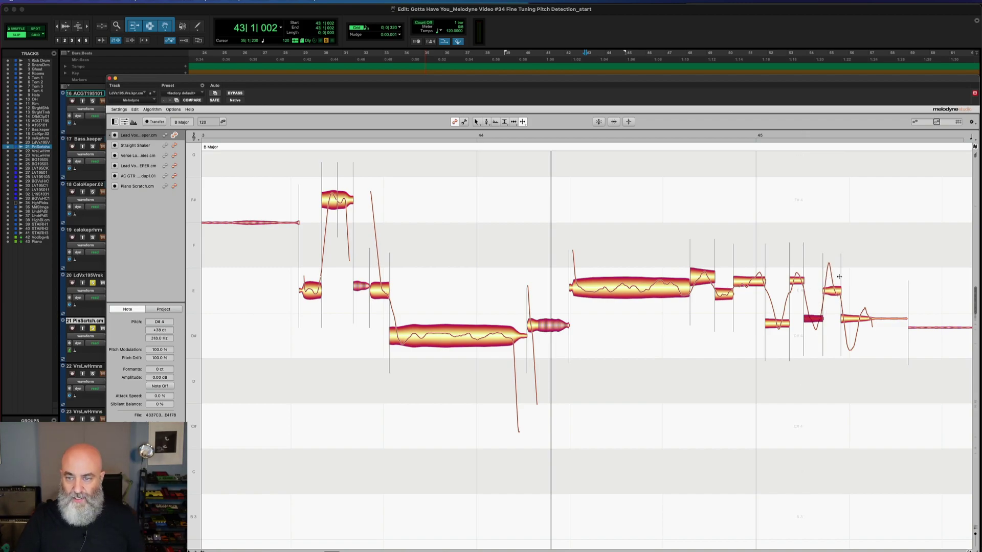
pyautogui.moveTo(842, 277); pyautogui.dragTo(836, 279)
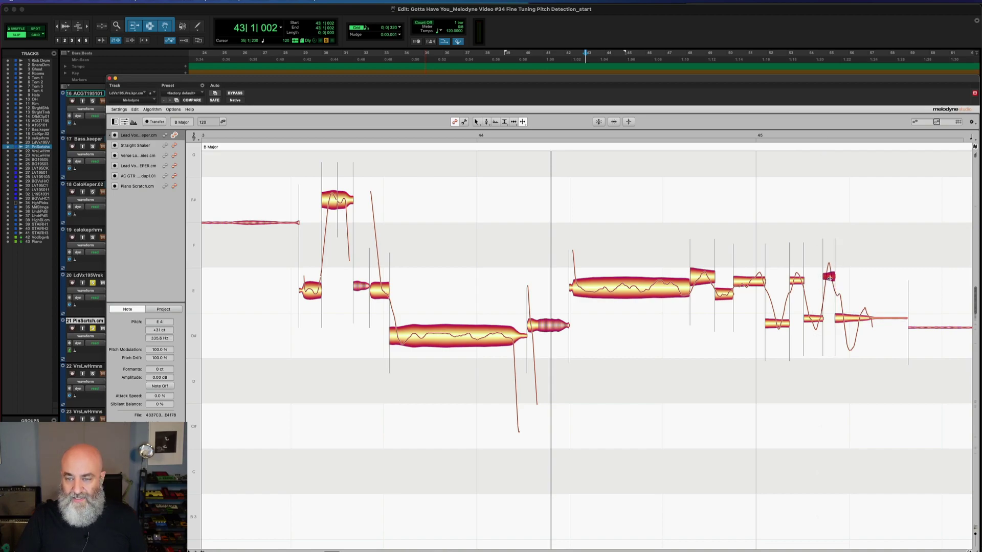
pyautogui.moveTo(835, 275); pyautogui.dragTo(834, 274)
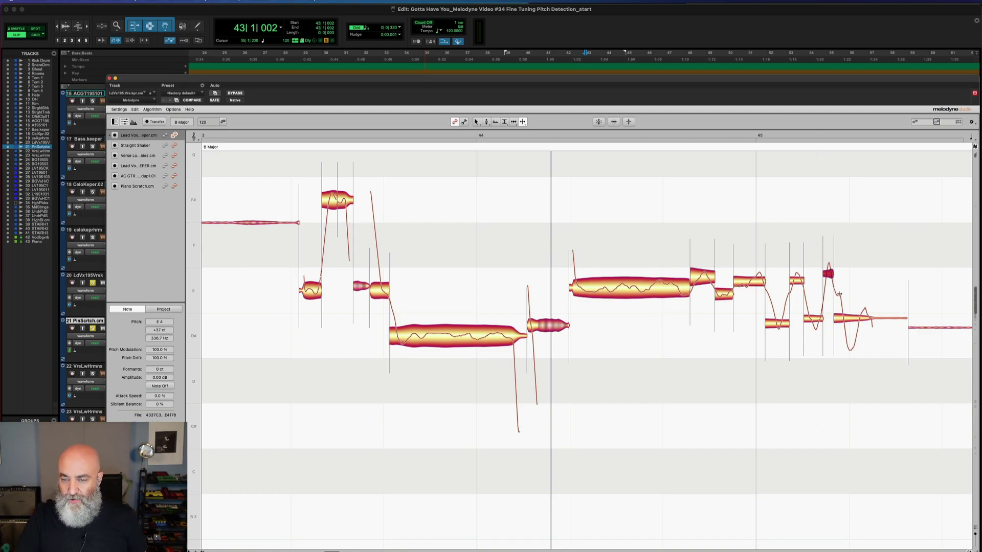
# Split the trailing D# 4 note at two points around its pitch dip and align the neighbouring separations with the pitch curve.
pyautogui.doubleClick(842, 316)
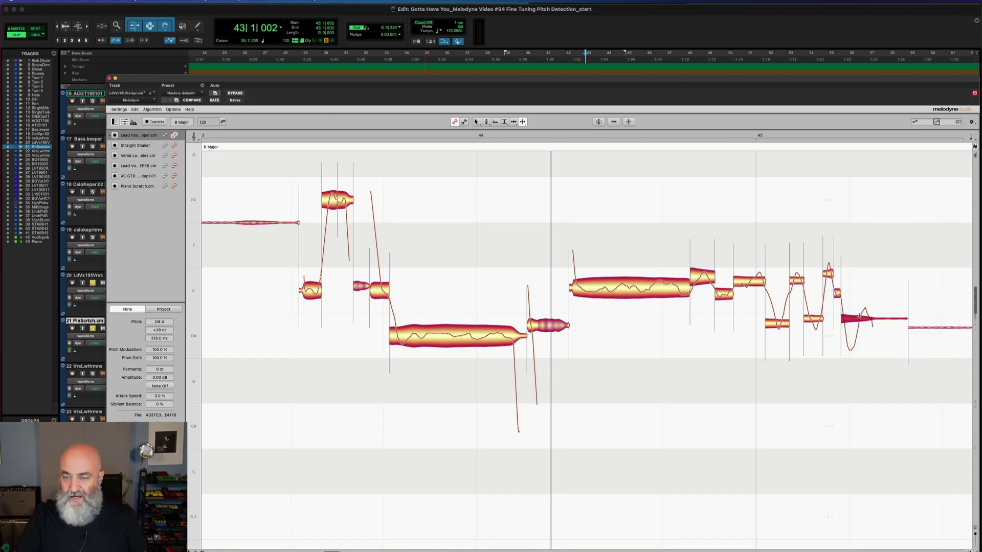
pyautogui.doubleClick(860, 317)
pyautogui.click(860, 317)
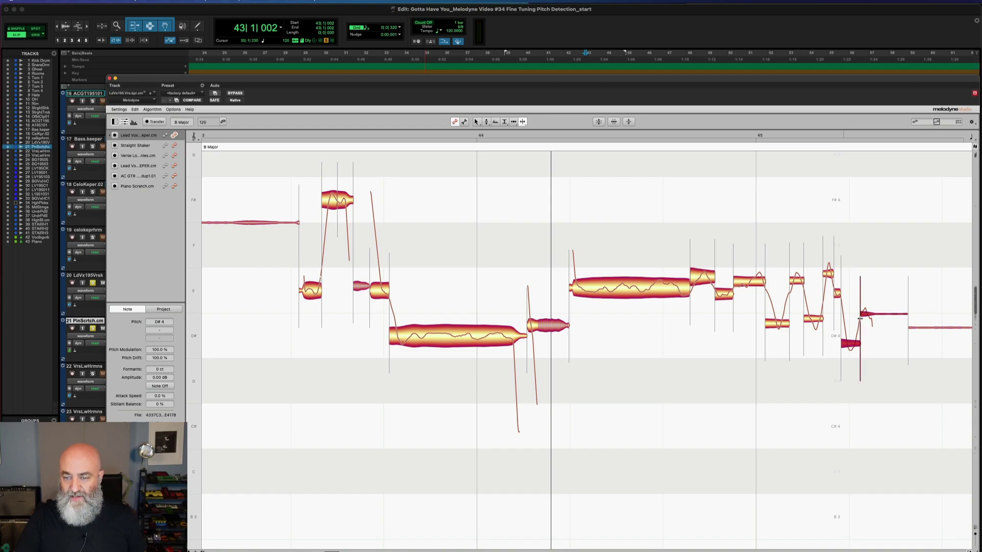
pyautogui.click(858, 319)
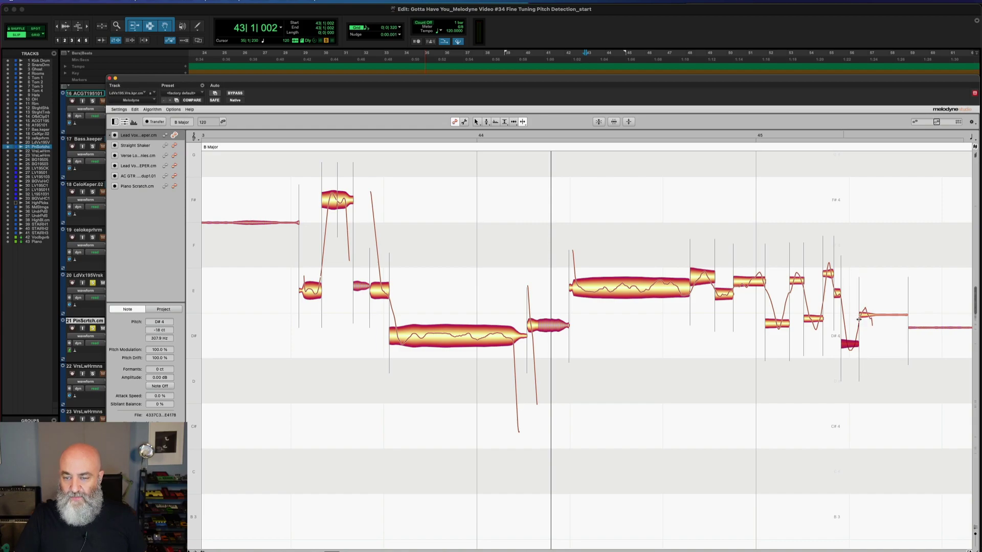
pyautogui.click(840, 321)
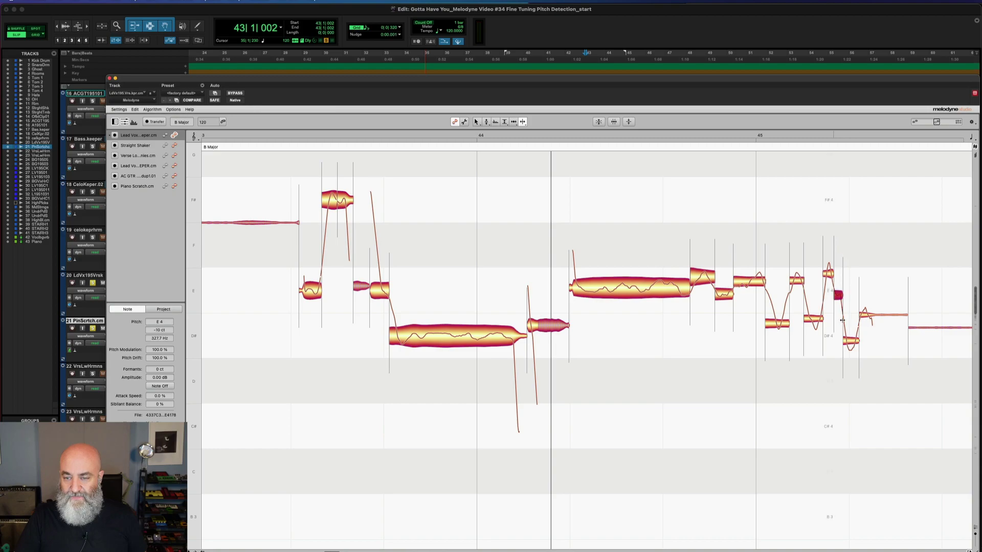
pyautogui.click(839, 320)
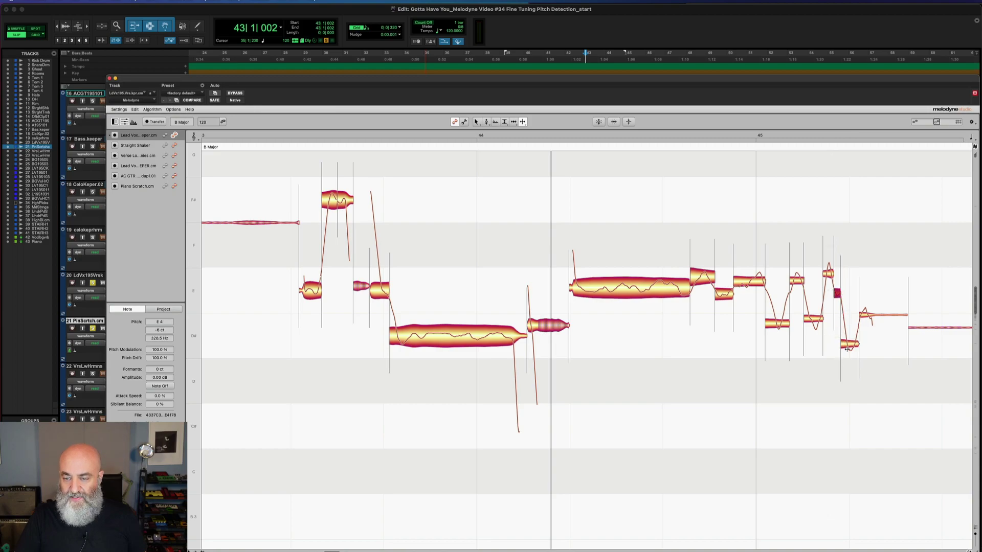
pyautogui.click(833, 279)
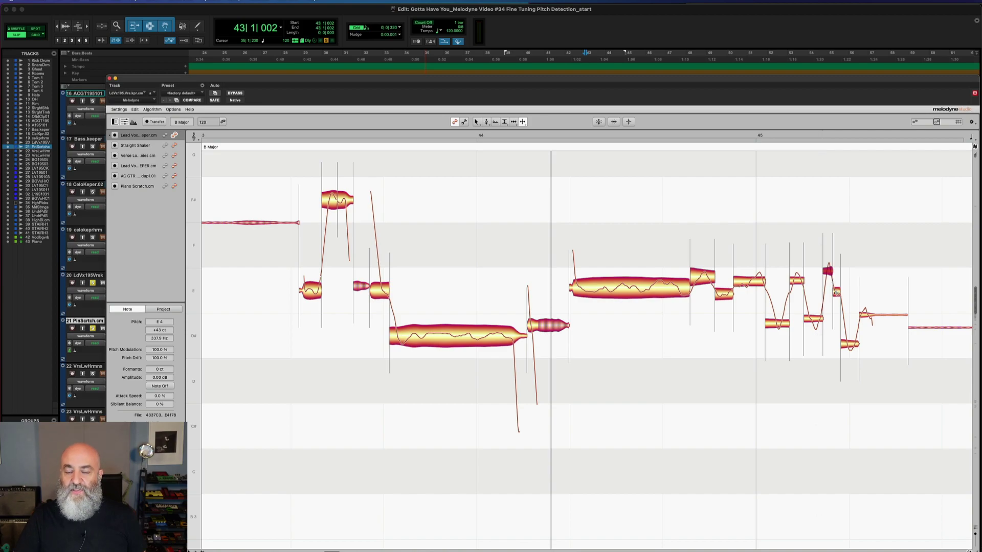
# With the Pitch Tool, snap the sustained E 4 note to 0 ct and set the following high swing to +33 ct.
pyautogui.rightClick(634, 274)
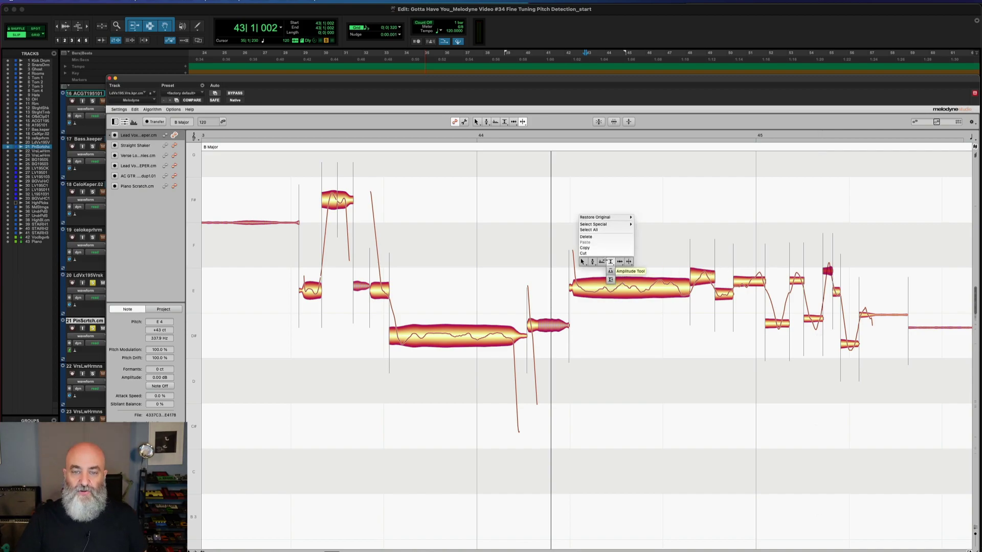
pyautogui.click(593, 271)
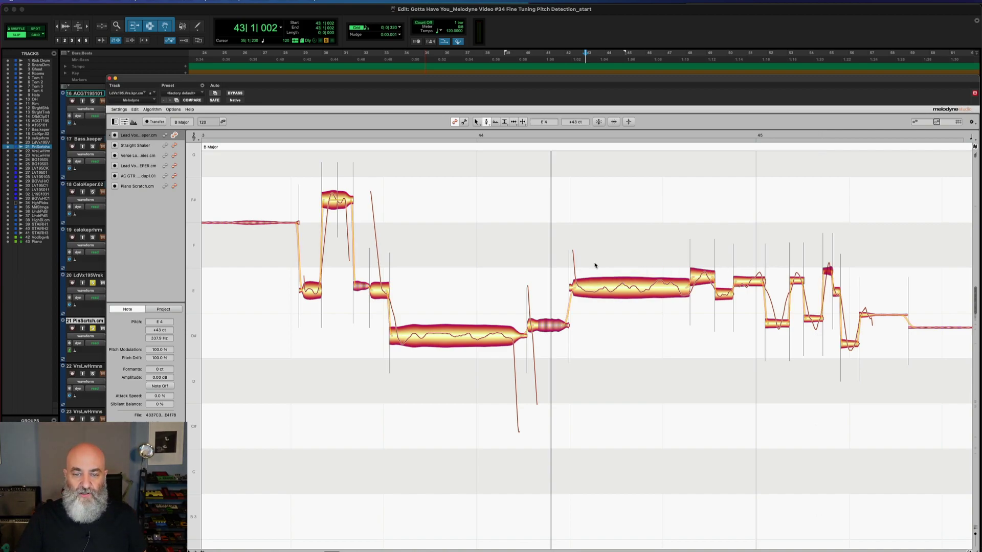
pyautogui.doubleClick(620, 288)
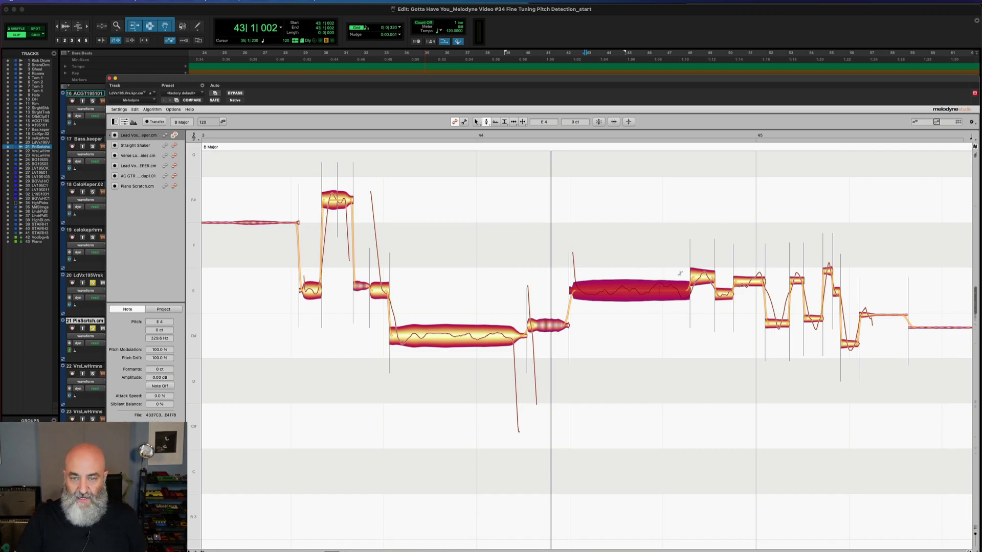
pyautogui.click(700, 276)
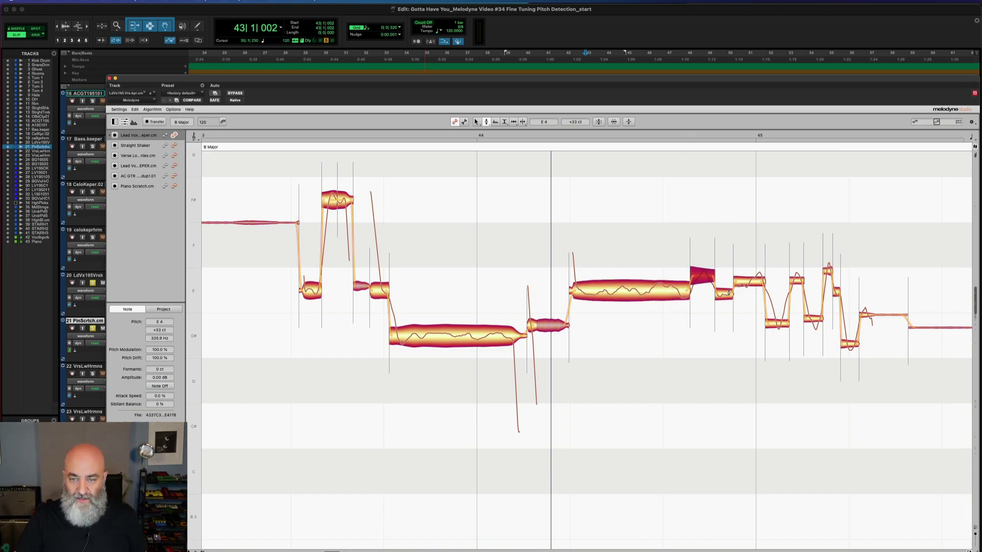
# Center the next vibrato swings around E 4, setting the last low swing to -33 ct and the last high one to +34 ct.
pyautogui.moveTo(728, 293); pyautogui.dragTo(752, 279)
pyautogui.click(777, 310)
pyautogui.moveTo(776, 310); pyautogui.dragTo(814, 305)
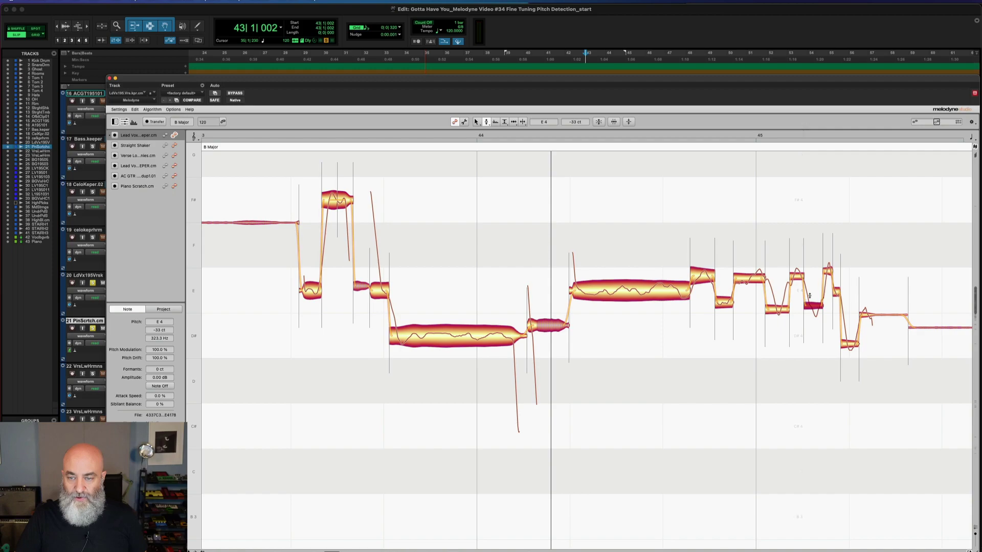
pyautogui.click(828, 271)
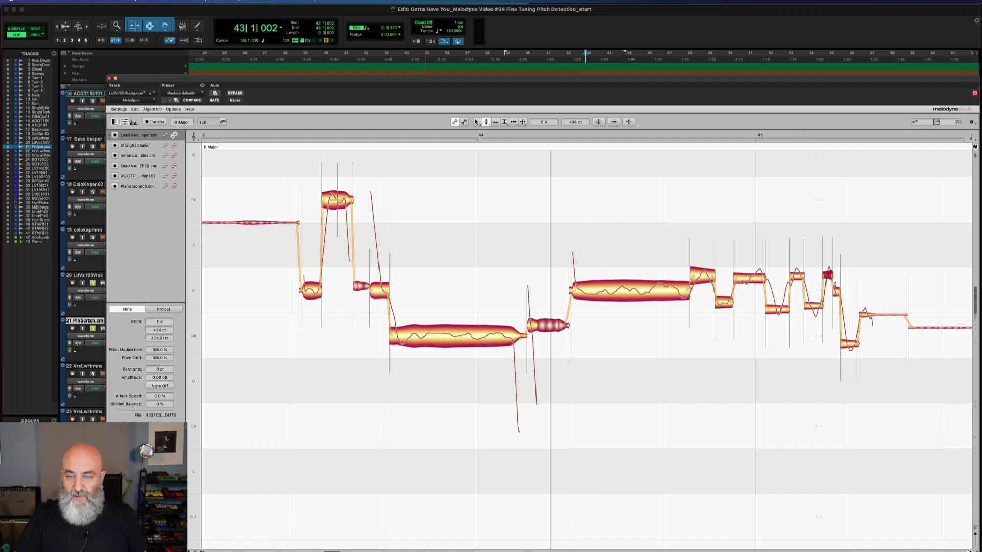
# Raise the low note after the short passing note to E 4 -38 ct and the thin tail note to E 4 0 ct.
pyautogui.click(836, 291)
pyautogui.moveTo(852, 336); pyautogui.dragTo(852, 303)
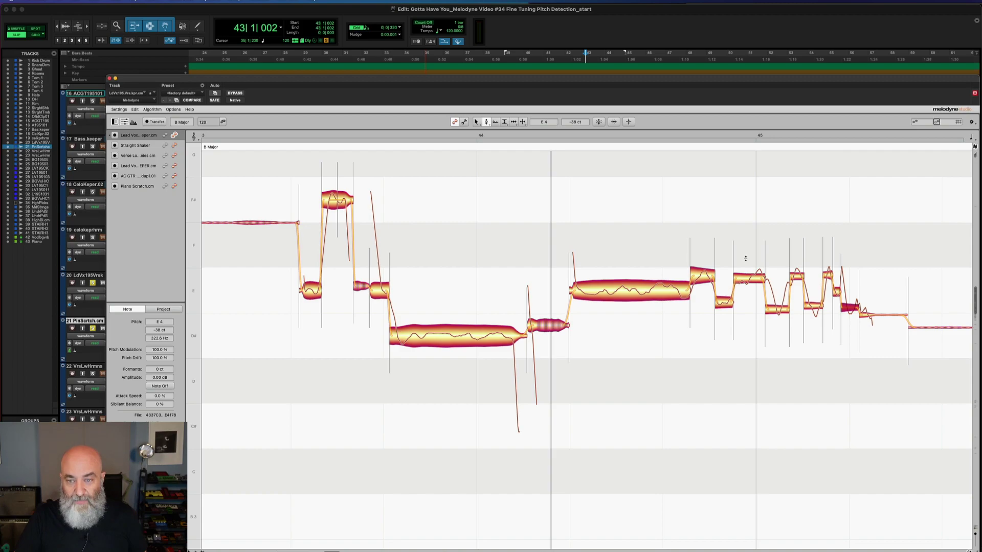
pyautogui.moveTo(863, 315); pyautogui.dragTo(867, 290)
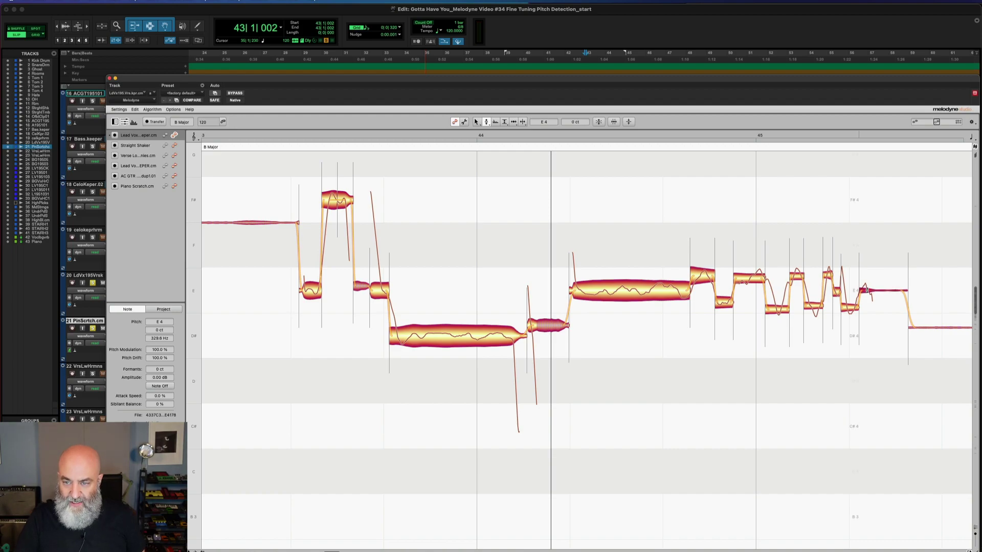
# With the Note Separation Tool, nudge the separations before the last high swing and on both sides of the low swing at bar 45.
pyautogui.rightClick(825, 287)
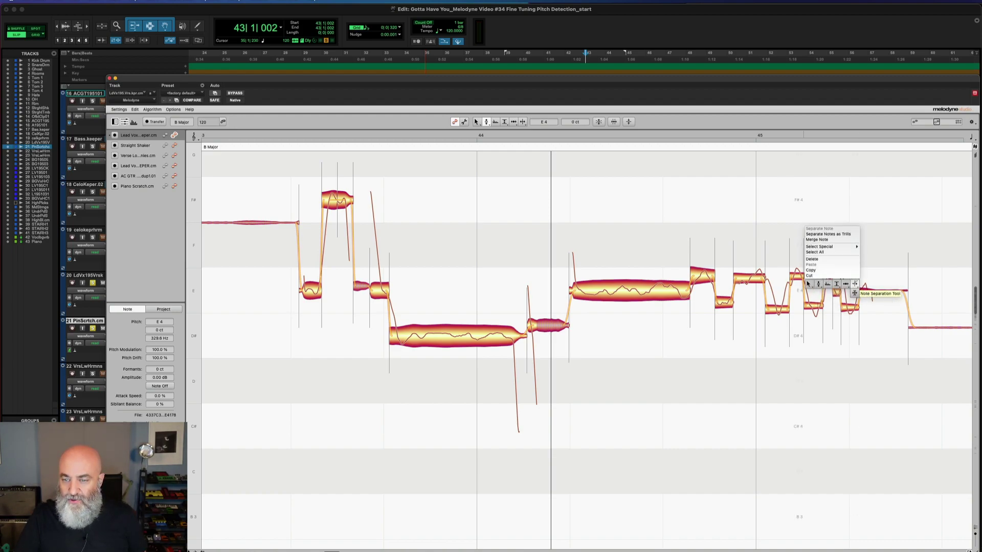
pyautogui.click(830, 283)
pyautogui.click(824, 288)
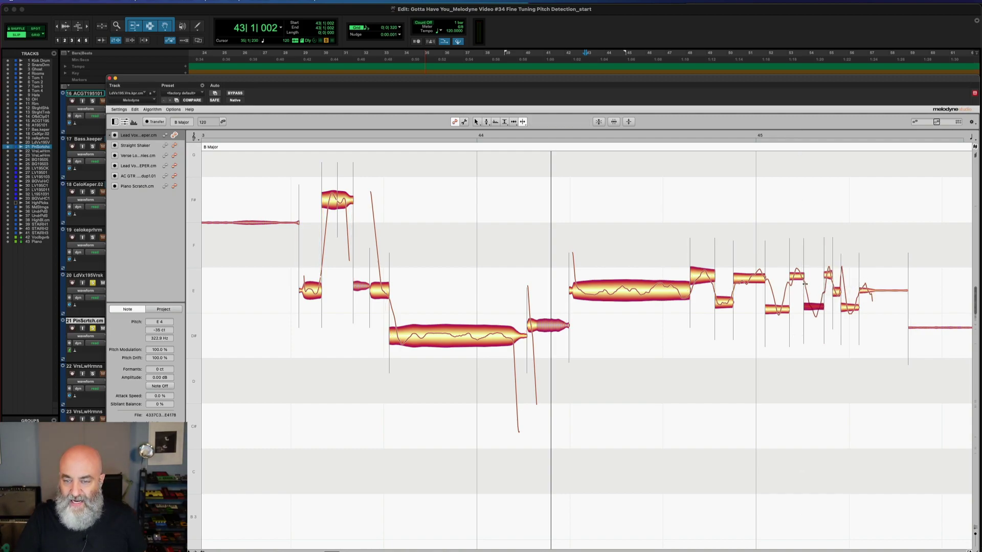
pyautogui.moveTo(788, 289); pyautogui.dragTo(787, 290)
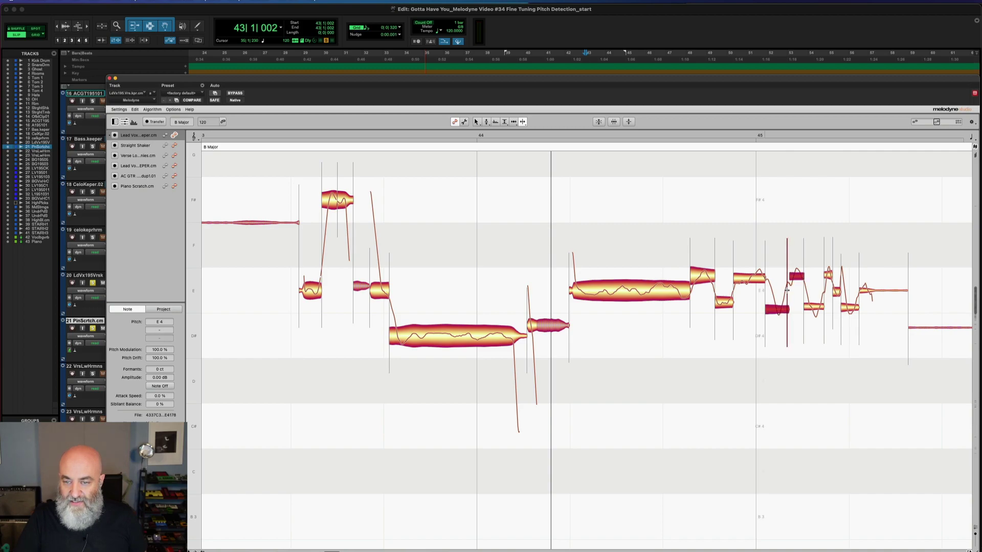
pyautogui.click(766, 290)
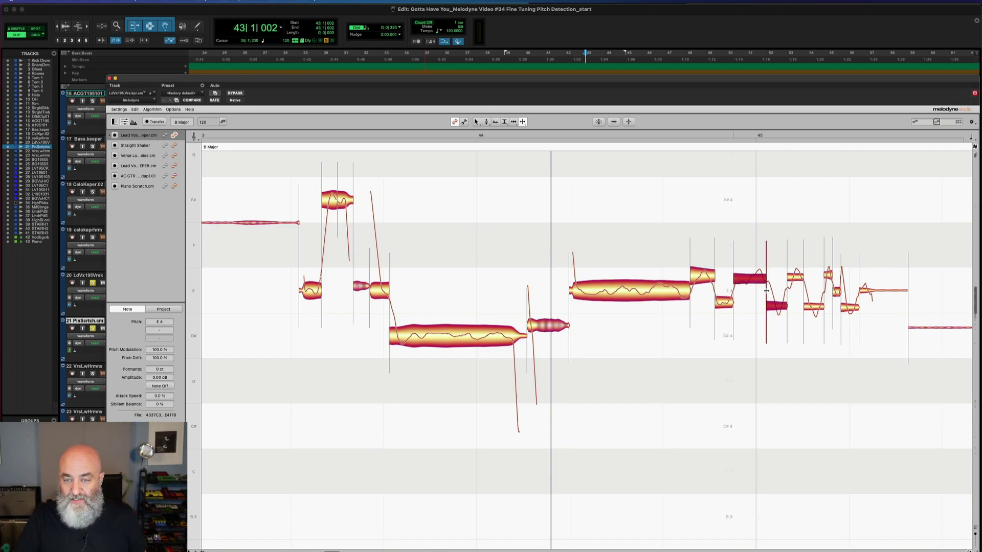
pyautogui.moveTo(766, 290); pyautogui.dragTo(766, 293)
# Check the swing notes' pitches with the Pitch Tool and set the short passing note after the last high swing to E 4 +7 ct.
pyautogui.rightClick(765, 294)
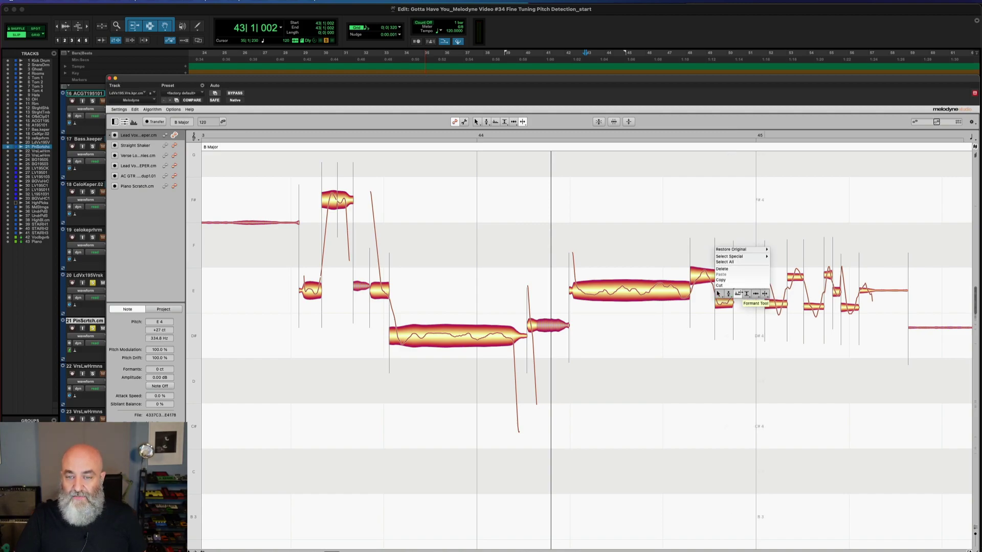
pyautogui.click(729, 294)
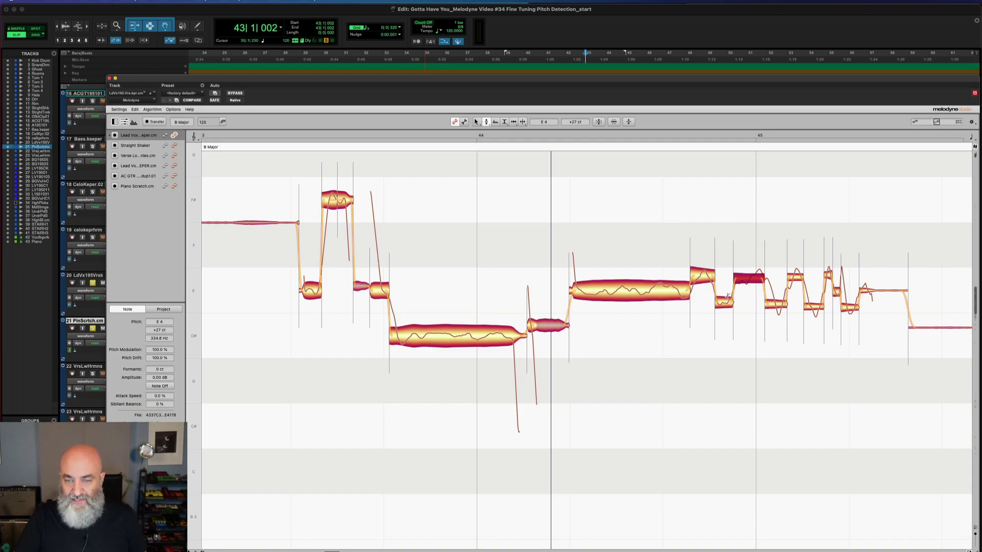
pyautogui.click(730, 297)
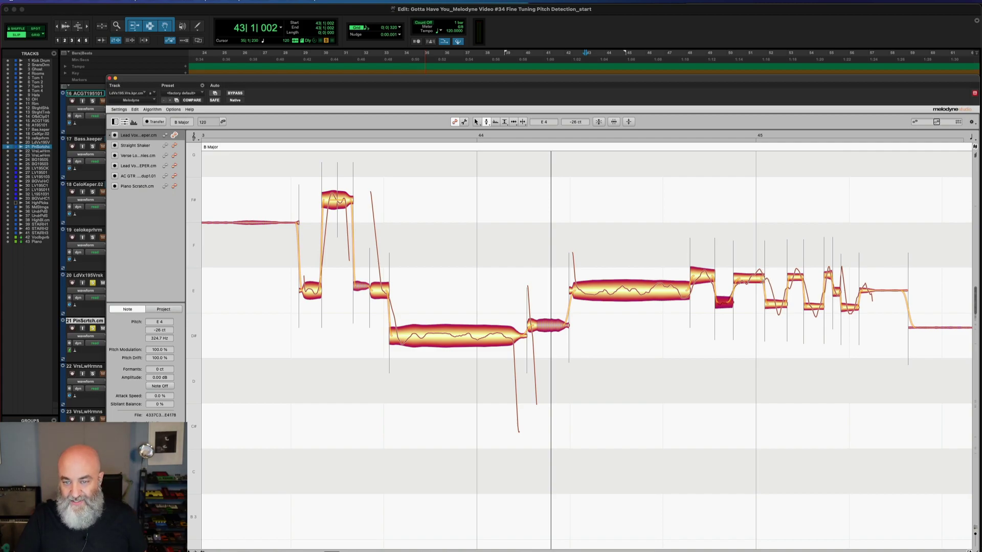
pyautogui.click(762, 280)
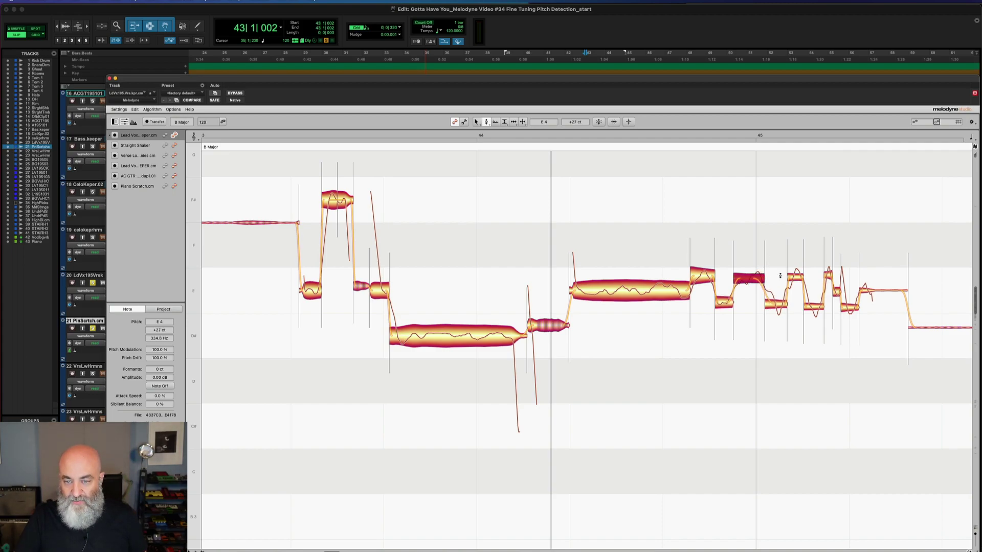
pyautogui.click(784, 303)
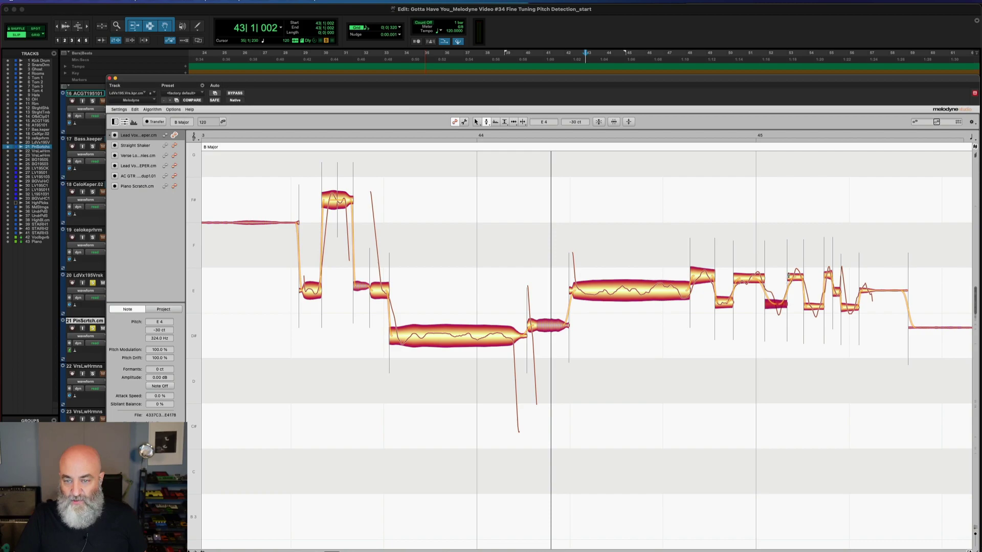
pyautogui.click(820, 306)
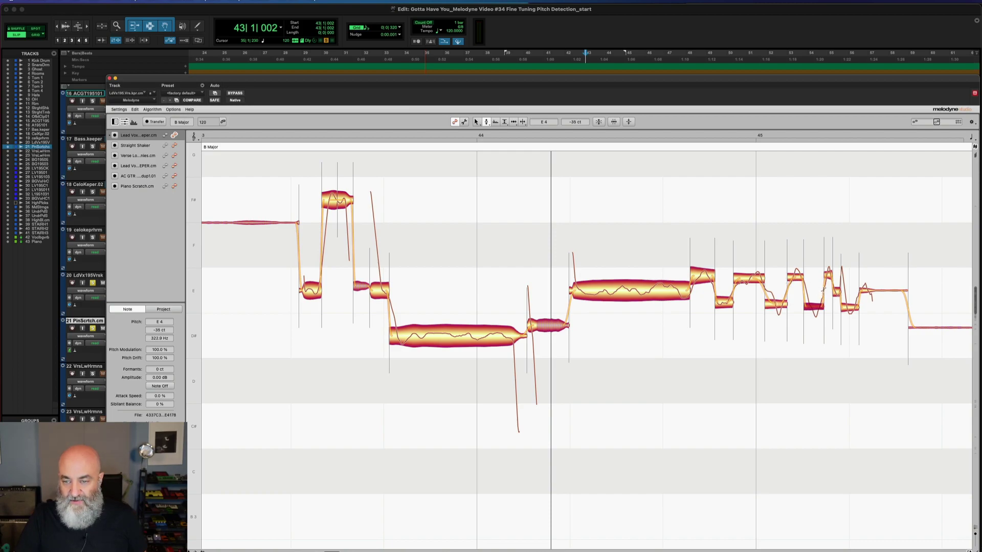
pyautogui.click(837, 293)
pyautogui.moveTo(839, 290); pyautogui.dragTo(837, 288)
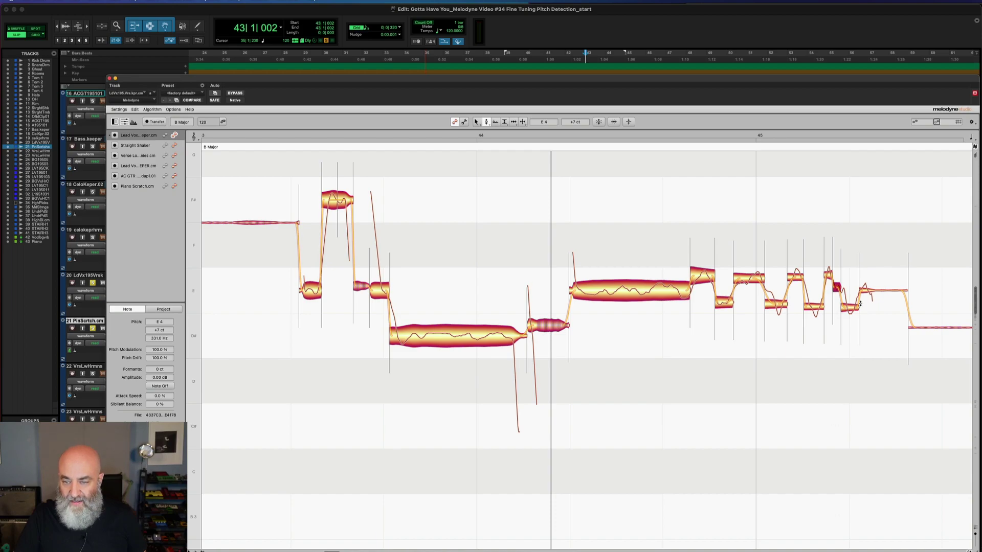
pyautogui.click(855, 306)
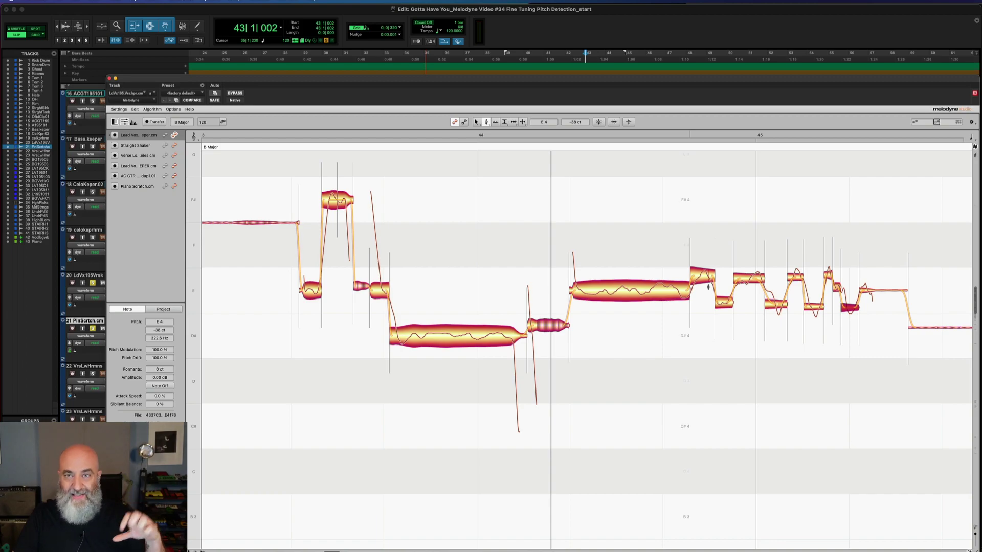
pyautogui.scroll(3, 581, 328)
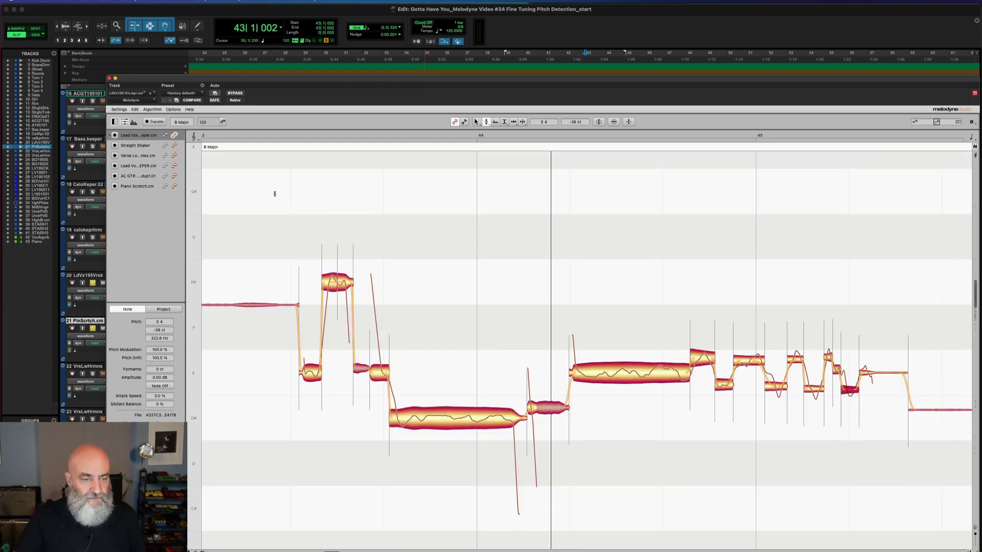
# Bypass Melodyne and play the vocal phrase from bar 43 to hear it without the pitch edits.
pyautogui.press('space')
pyautogui.press('space')
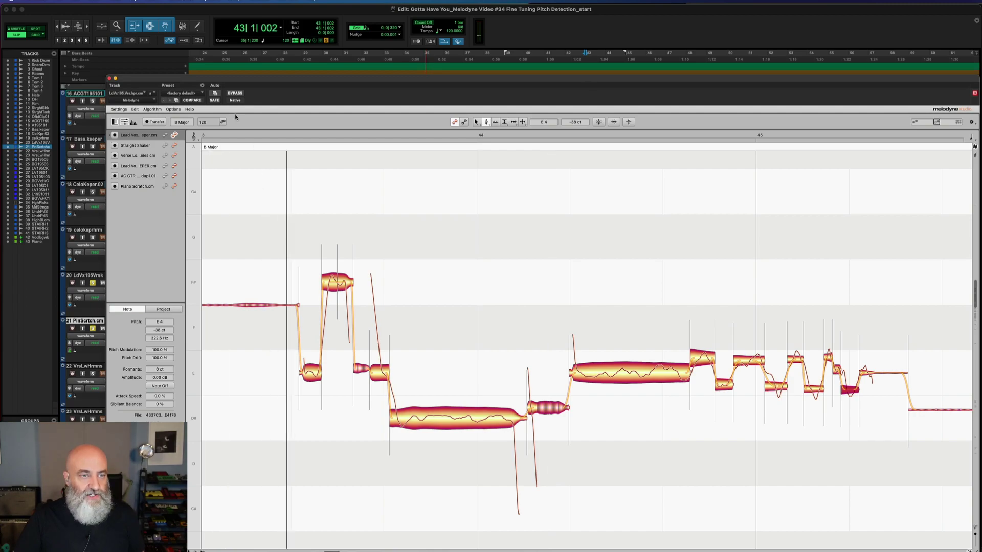
pyautogui.click(235, 94)
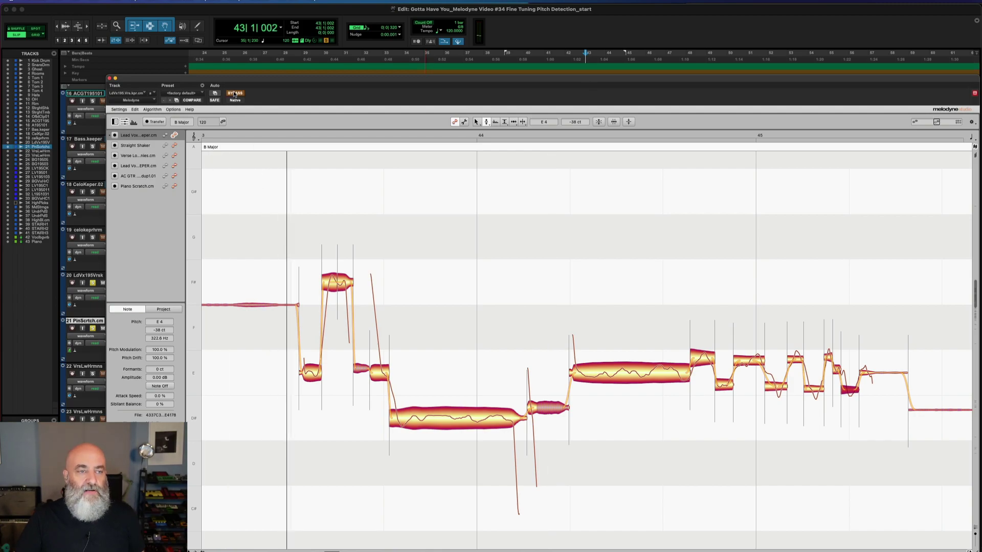
pyautogui.press('space')
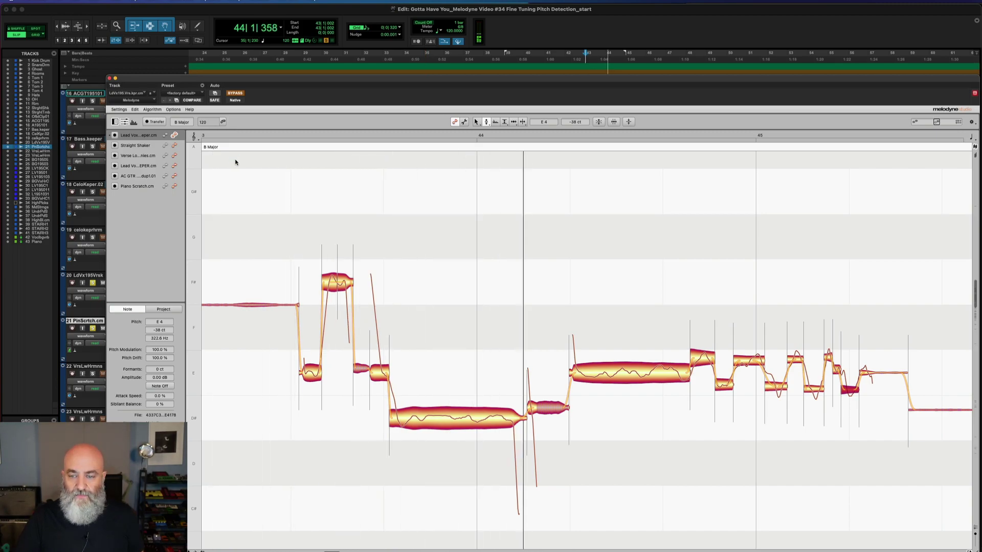
pyautogui.press('space')
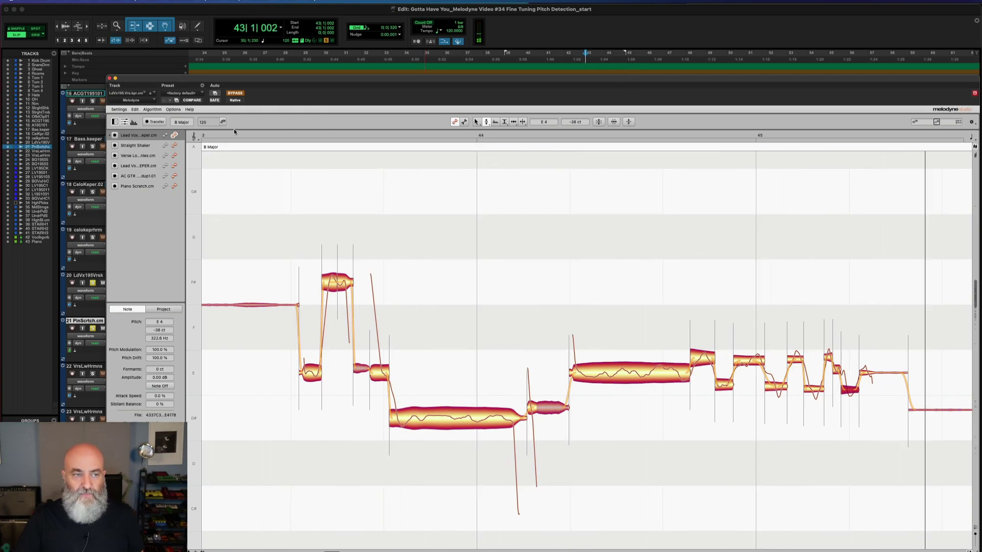
# Reactivate Melodyne and play the same phrase from bar 43 to compare the corrected vocal with the original.
pyautogui.click(234, 95)
pyautogui.press('space')
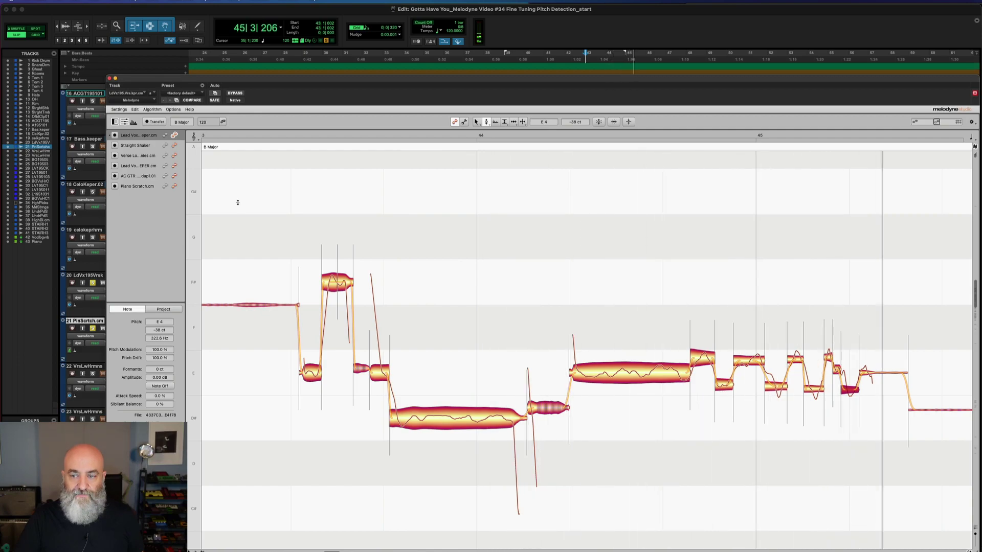
pyautogui.press('space')
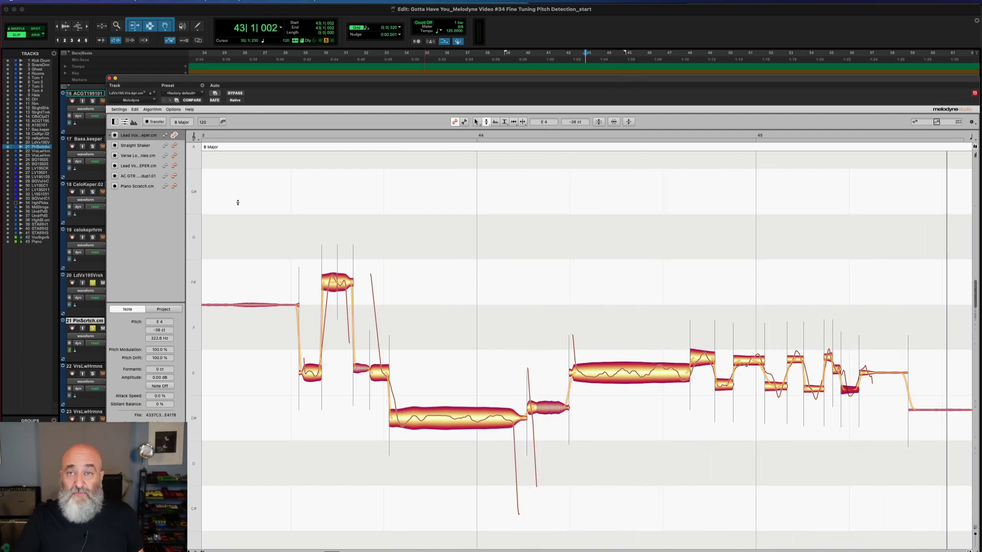